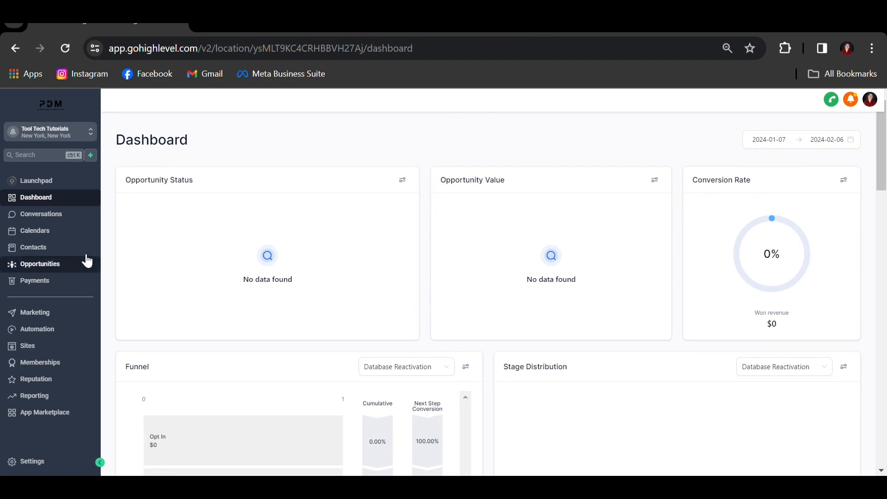
Create a new form from scratch in the Sites form builder and name it "lead form 4.4"
{"action": "left_click", "coordinate": [65, 352]}
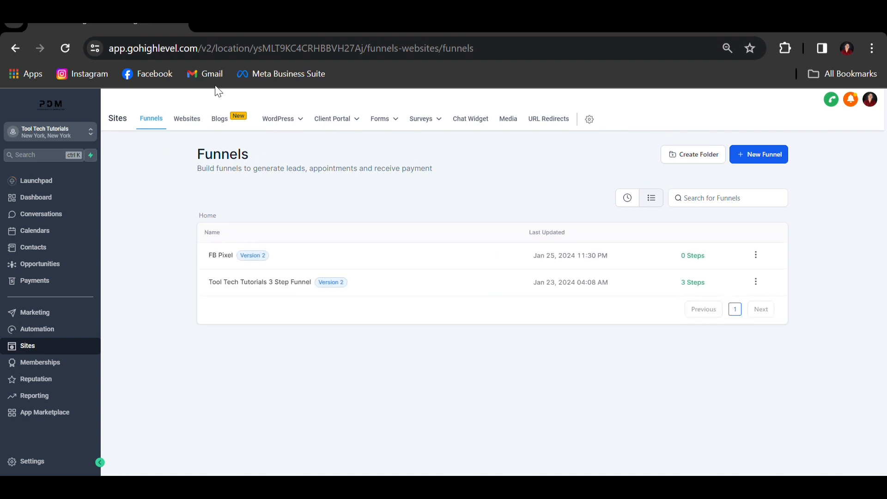
{"action": "mouse_move", "coordinate": [395, 123]}
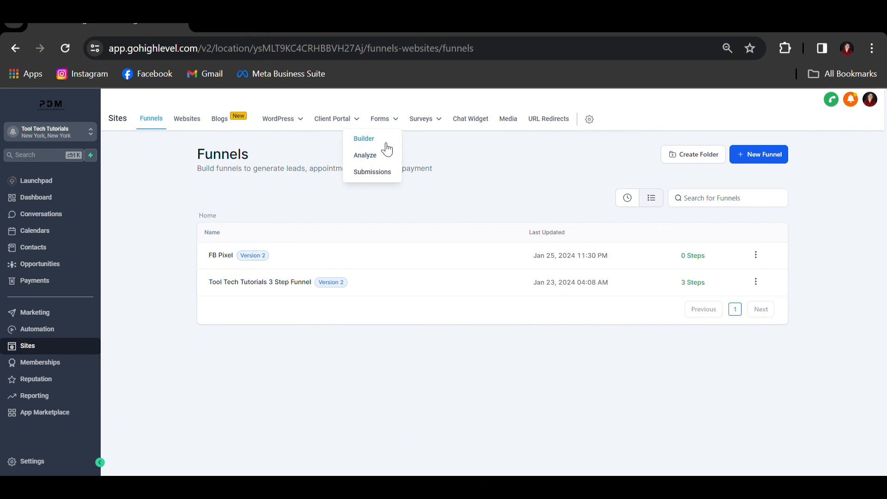
{"action": "left_click", "coordinate": [386, 145]}
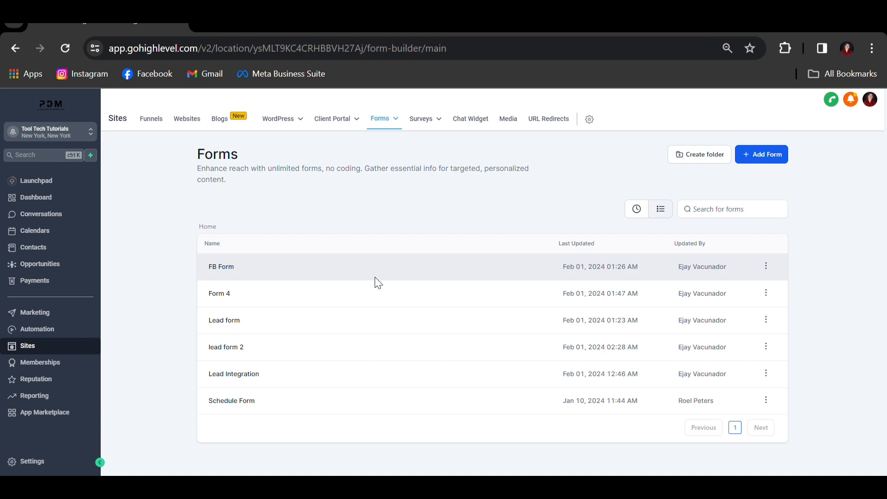
{"action": "left_click", "coordinate": [766, 162]}
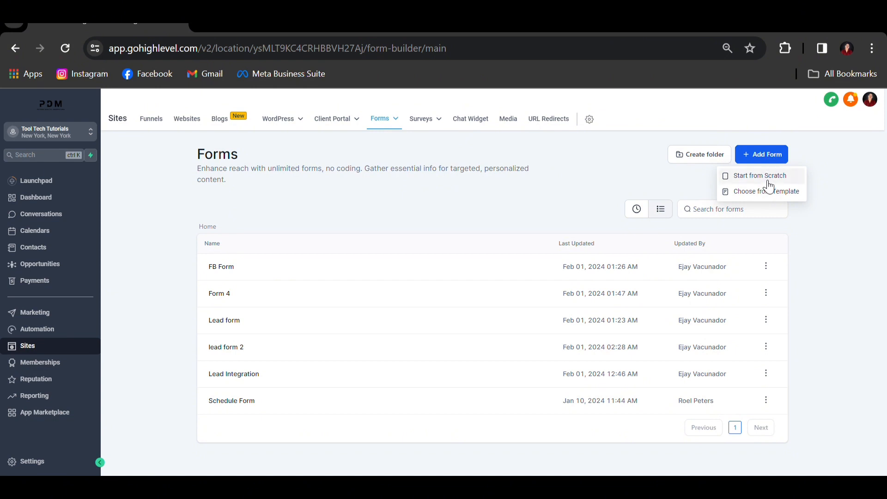
{"action": "left_click", "coordinate": [769, 178]}
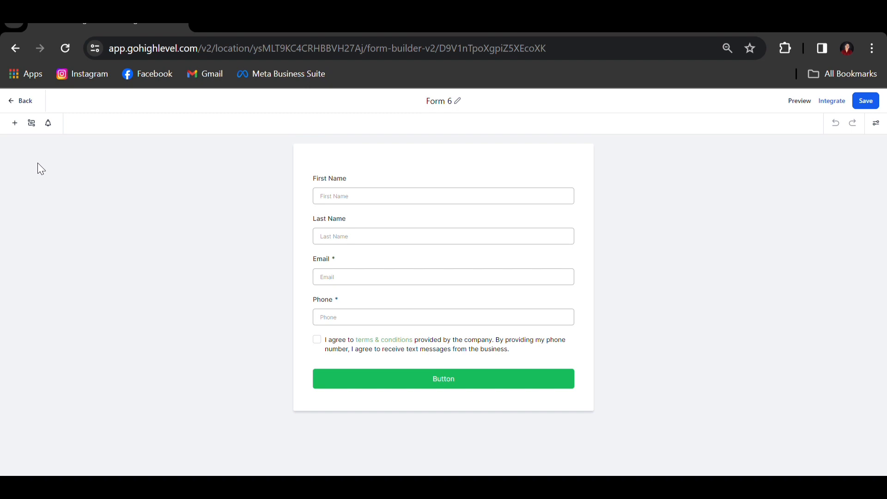
{"action": "left_click", "coordinate": [455, 105]}
{"action": "type", "text": "lead form 4.4"}
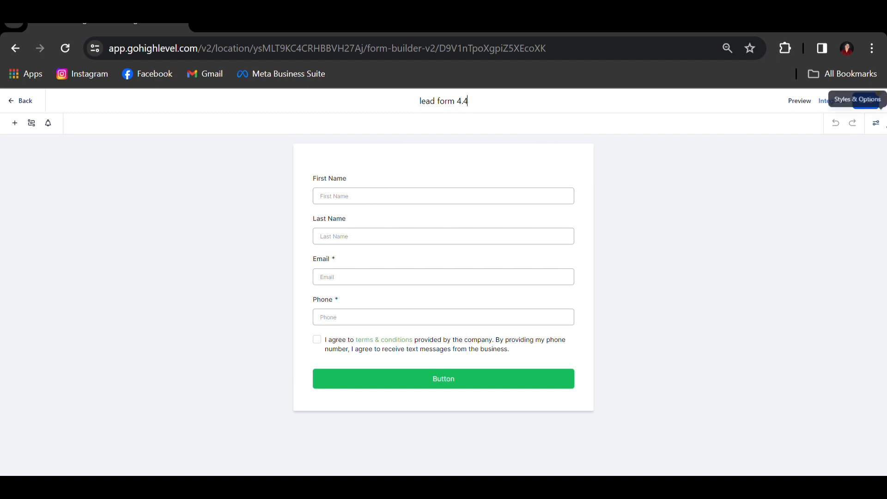
Add a Date of birth field to the form between the Last Name and Email fields
{"action": "left_click", "coordinate": [16, 124]}
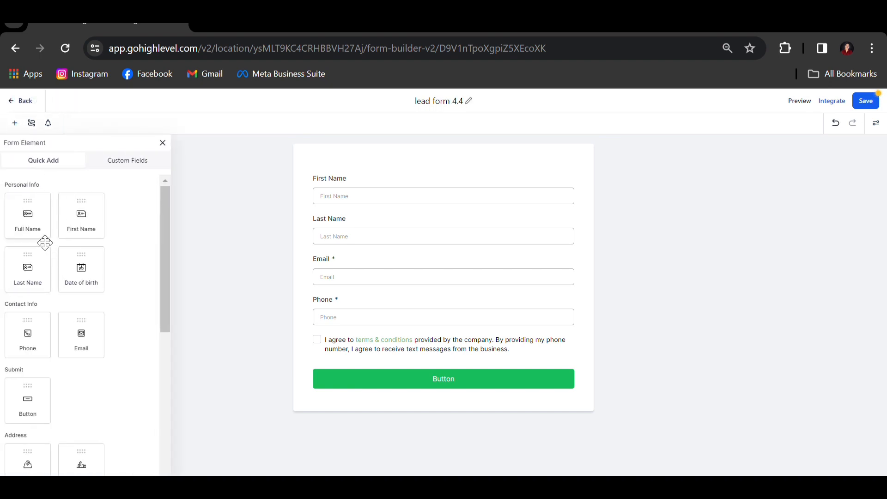
{"action": "scroll", "coordinate": [44, 242], "scroll_direction": "down", "scroll_amount": 2}
{"action": "scroll", "coordinate": [44, 271], "scroll_direction": "up", "scroll_amount": 2}
{"action": "left_click_drag", "start_coordinate": [40, 233], "coordinate": [81, 212]}
{"action": "scroll", "coordinate": [72, 231], "scroll_direction": "down", "scroll_amount": 2}
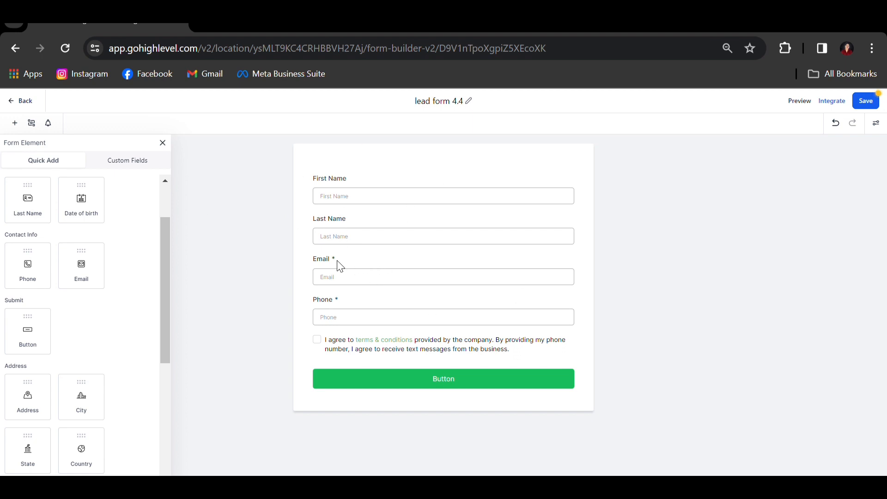
{"action": "scroll", "coordinate": [157, 284], "scroll_direction": "up", "scroll_amount": 2}
{"action": "scroll", "coordinate": [134, 324], "scroll_direction": "down", "scroll_amount": 1}
{"action": "scroll", "coordinate": [126, 338], "scroll_direction": "down", "scroll_amount": 1}
{"action": "left_click_drag", "start_coordinate": [89, 212], "coordinate": [350, 294]}
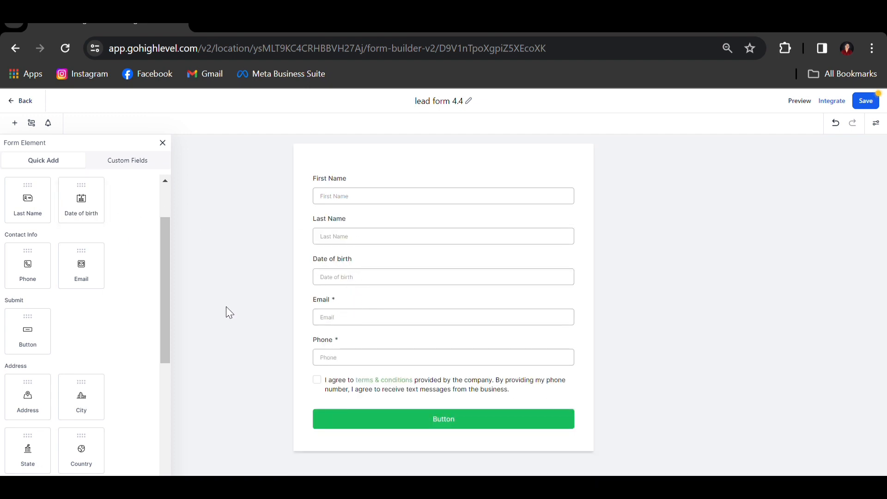
Add a customized Text element to the form between the Email and Phone fields
{"action": "scroll", "coordinate": [30, 337], "scroll_direction": "down", "scroll_amount": 3}
{"action": "left_click_drag", "start_coordinate": [28, 271], "coordinate": [453, 369]}
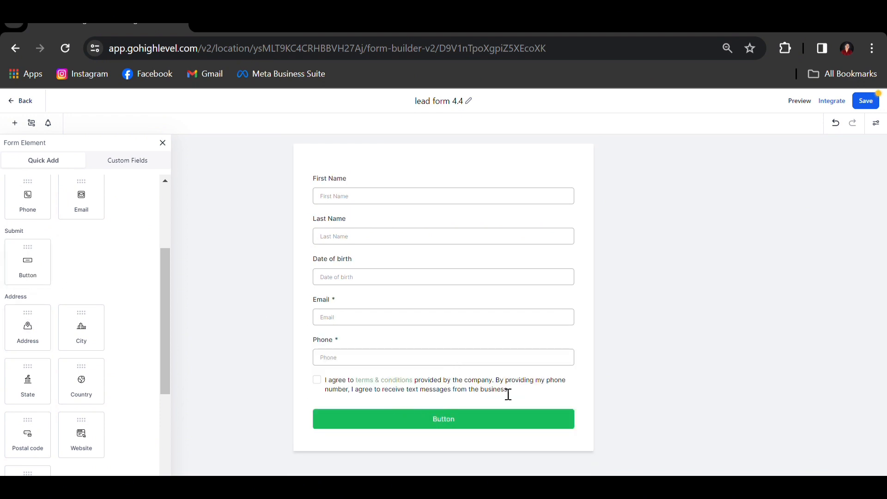
{"action": "scroll", "coordinate": [48, 326], "scroll_direction": "down", "scroll_amount": 3}
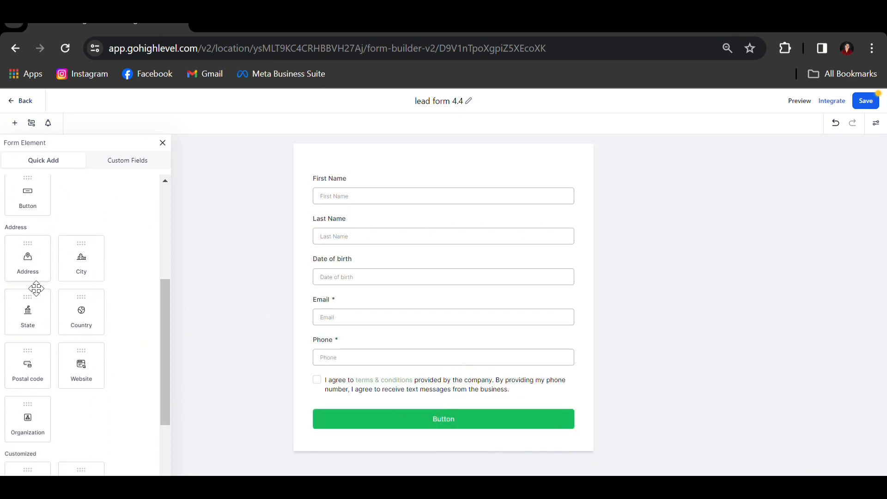
{"action": "scroll", "coordinate": [68, 327], "scroll_direction": "down", "scroll_amount": 3}
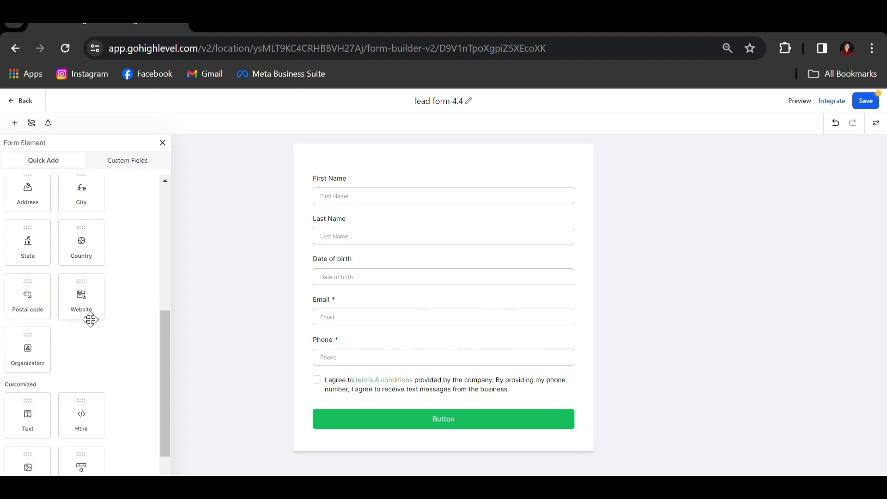
{"action": "scroll", "coordinate": [87, 319], "scroll_direction": "down", "scroll_amount": 3}
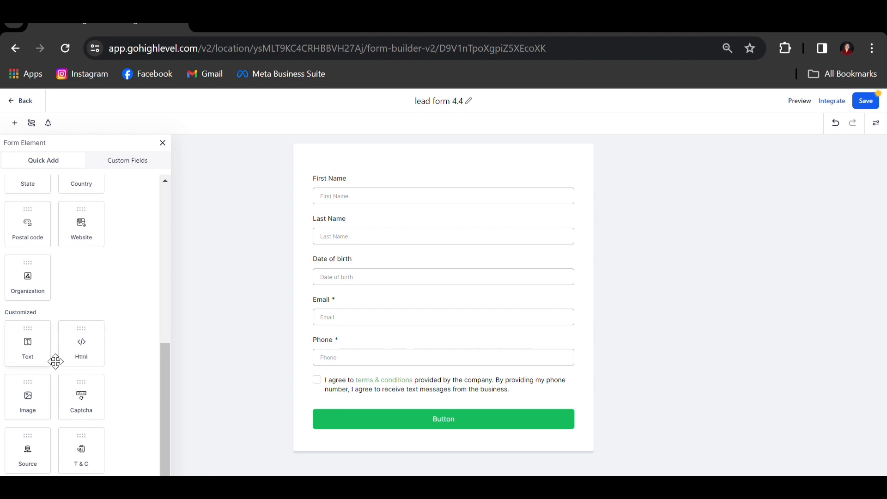
{"action": "left_click_drag", "start_coordinate": [41, 351], "coordinate": [358, 357]}
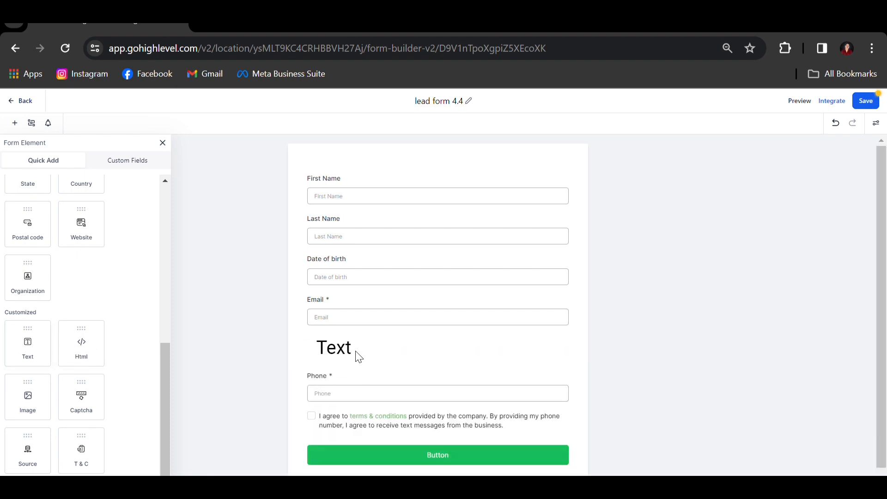
Change the text element's wording to "Onboarding form" and move it to the top of the form, swapping places with First Name
{"action": "left_click", "coordinate": [342, 358]}
{"action": "double_click", "coordinate": [808, 195]}
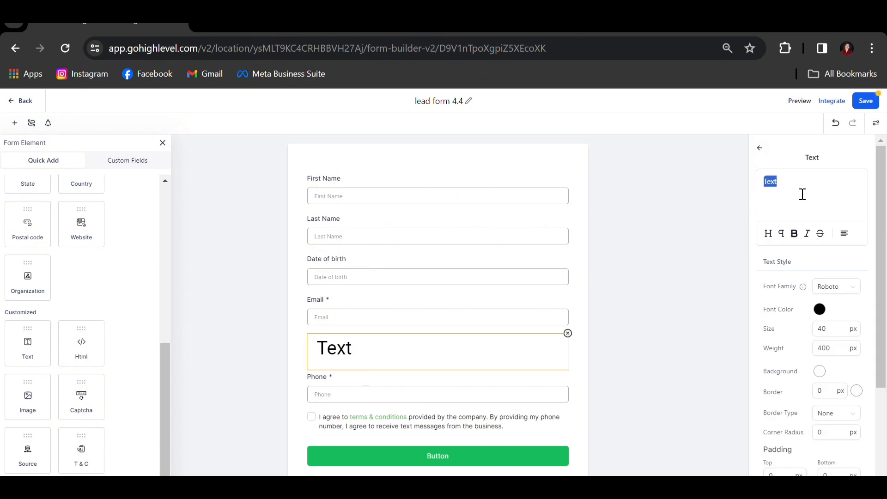
{"action": "key", "text": "BackSpace"}
{"action": "type", "text": "lea"}
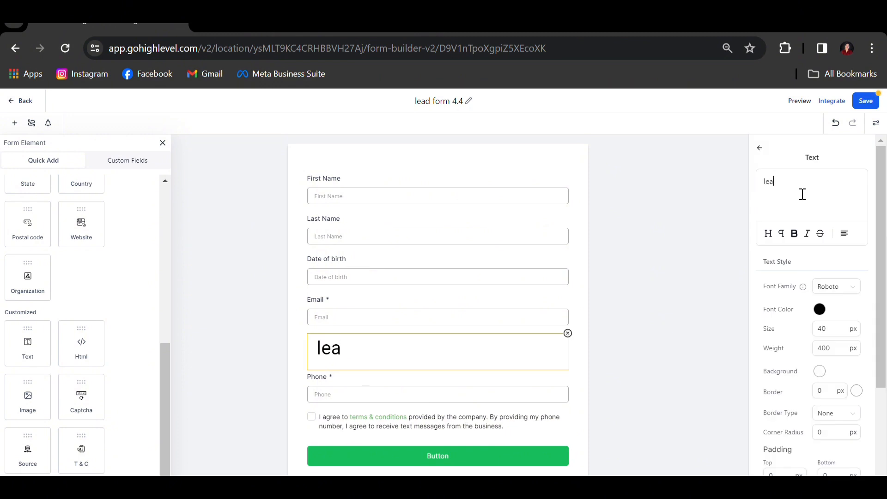
{"action": "key", "text": "BackSpace"}
{"action": "key", "text": "BackSpace"}
{"action": "key", "text": "BackSpace"}
{"action": "type", "text": "LEad"}
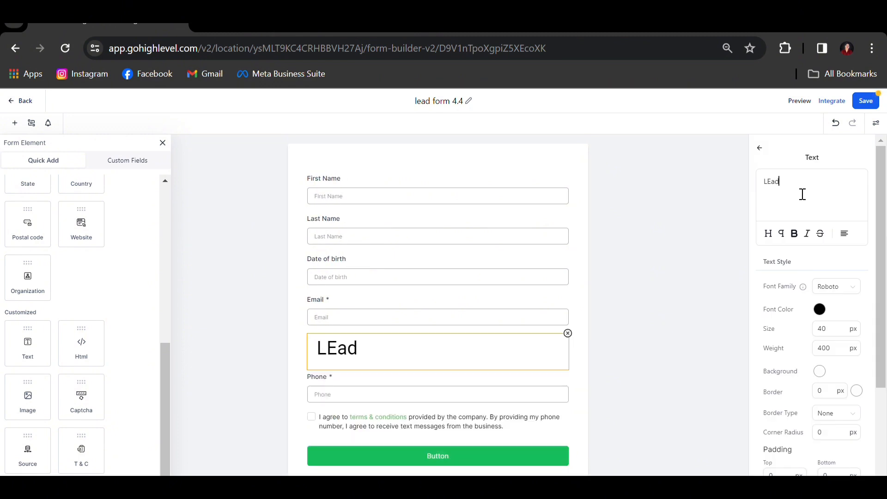
{"action": "key", "text": "BackSpace"}
{"action": "key", "text": "BackSpace"}
{"action": "key", "text": "BackSpace"}
{"action": "key", "text": "BackSpace"}
{"action": "type", "text": "On"}
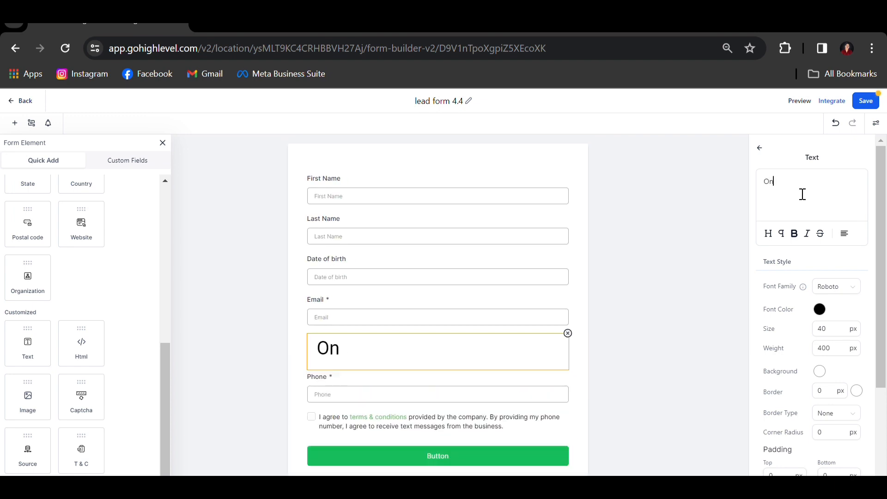
{"action": "type", "text": "ffo"}
{"action": "key", "text": "BackSpace"}
{"action": "key", "text": "BackSpace"}
{"action": "key", "text": "BackSpace"}
{"action": "type", "text": "boarding"}
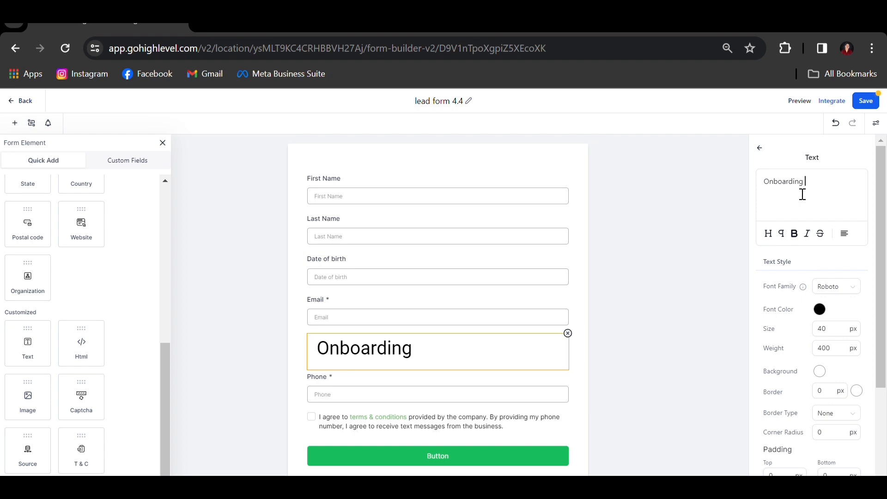
{"action": "type", "text": " from"}
{"action": "key", "text": "BackSpace"}
{"action": "key", "text": "BackSpace"}
{"action": "type", "text": "orm"}
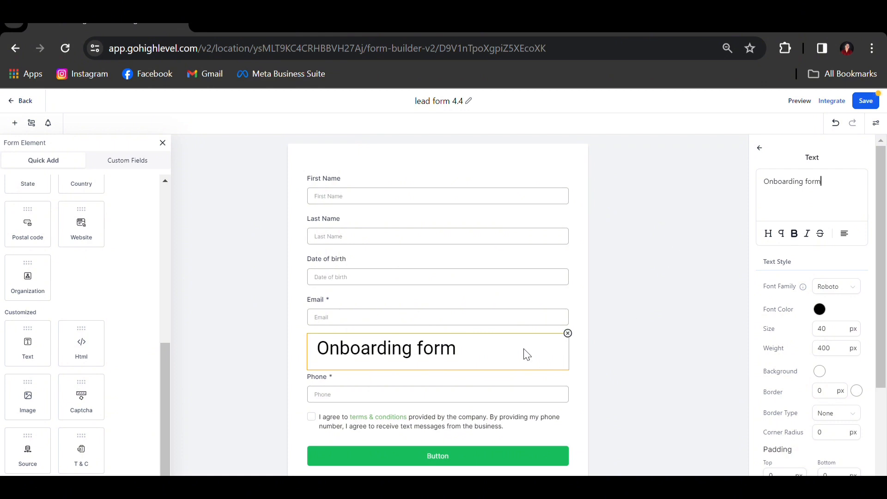
{"action": "left_click_drag", "start_coordinate": [525, 352], "coordinate": [495, 182]}
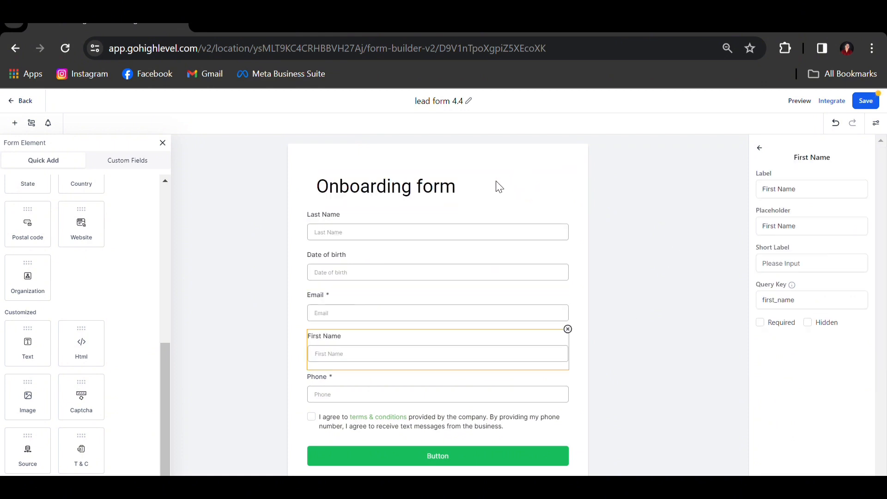
Centre the "Onboarding form" heading and make it bold
{"action": "left_click", "coordinate": [328, 194]}
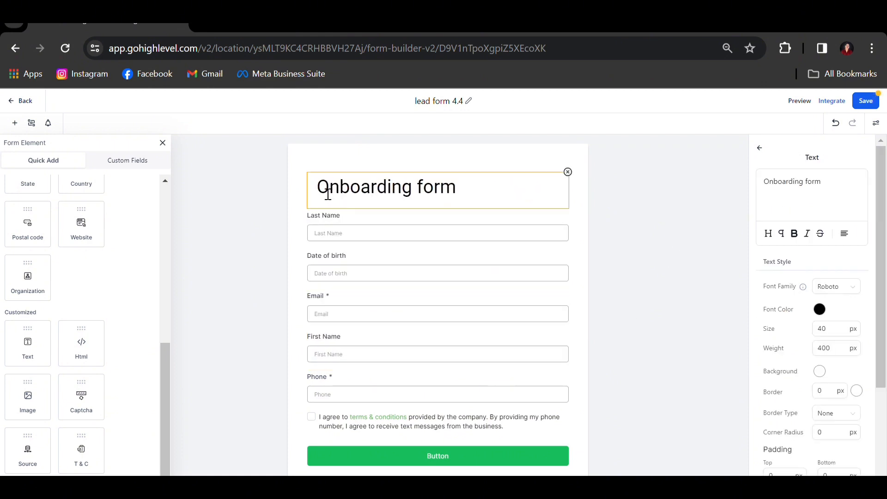
{"action": "scroll", "coordinate": [341, 200], "scroll_direction": "down", "scroll_amount": 1}
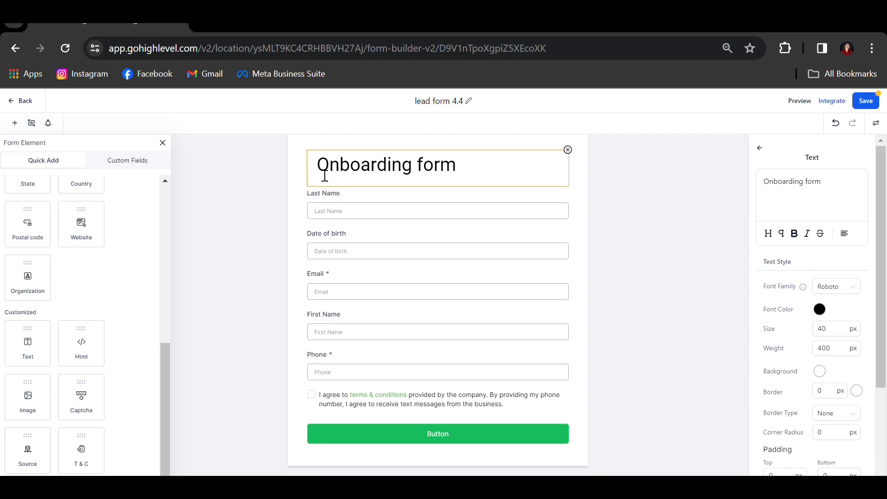
{"action": "left_click", "coordinate": [843, 233]}
{"action": "left_click", "coordinate": [845, 187]}
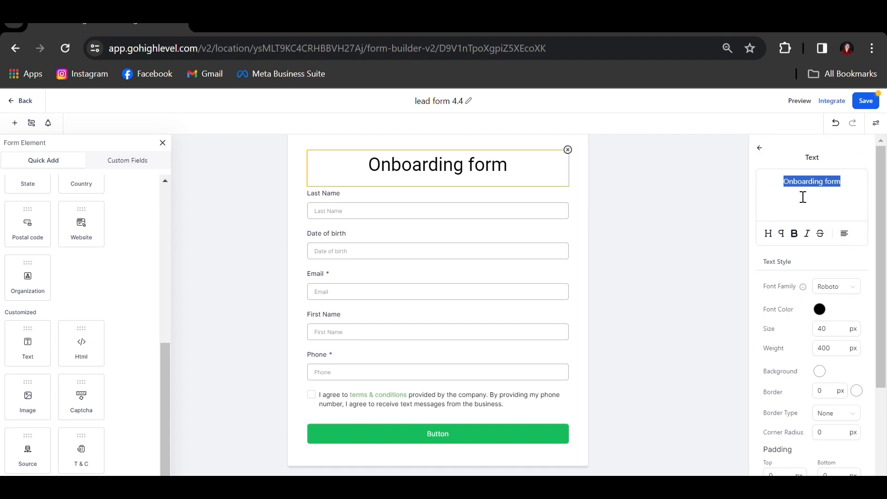
{"action": "left_click", "coordinate": [798, 234]}
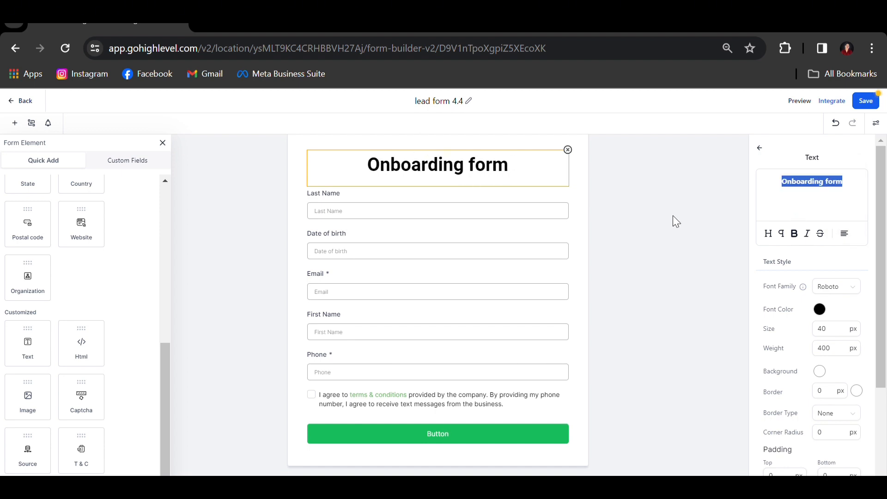
Set the "Onboarding form" heading's font family to Montserrat
{"action": "left_click", "coordinate": [849, 295]}
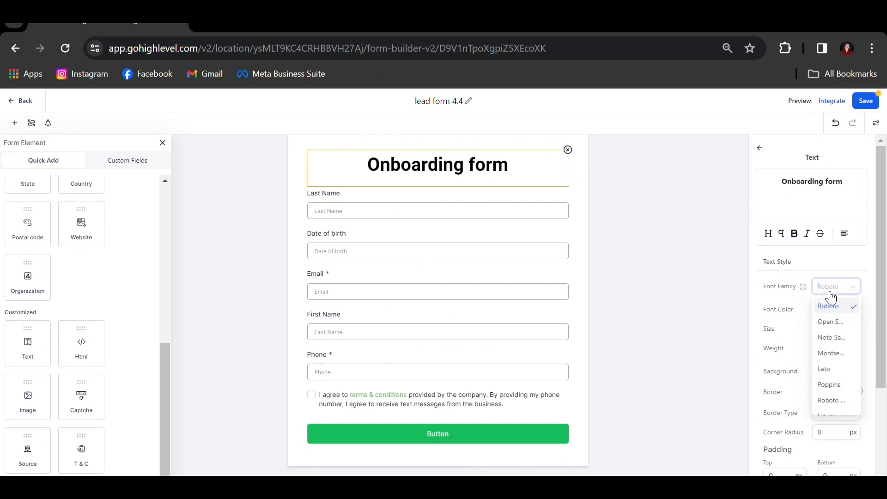
{"action": "scroll", "coordinate": [841, 305], "scroll_direction": "down", "scroll_amount": 2}
{"action": "left_click", "coordinate": [832, 284]}
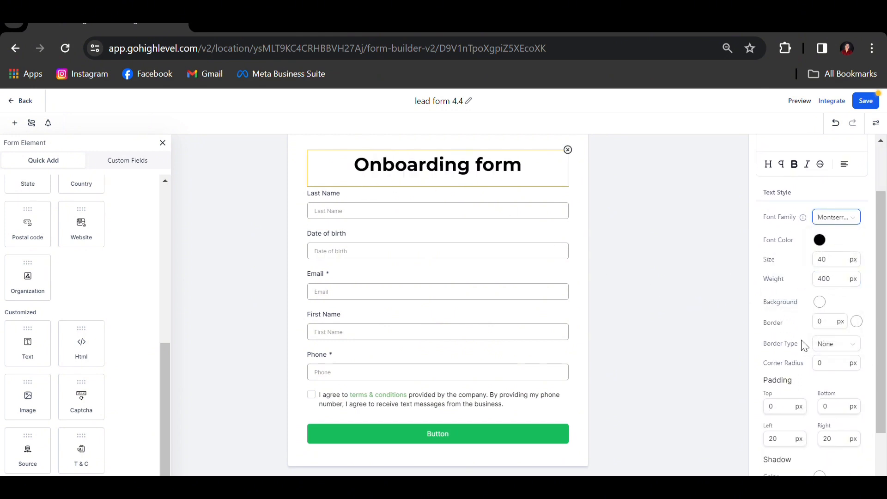
Give the "Onboarding form" heading a turquoise background, #1AC3CFFF
{"action": "scroll", "coordinate": [804, 342], "scroll_direction": "down", "scroll_amount": 2}
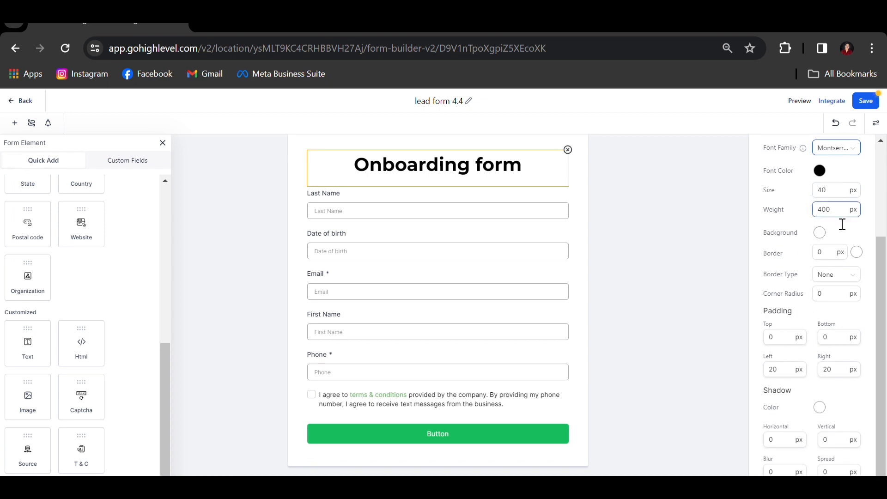
{"action": "left_click", "coordinate": [820, 235]}
{"action": "left_click", "coordinate": [821, 273]}
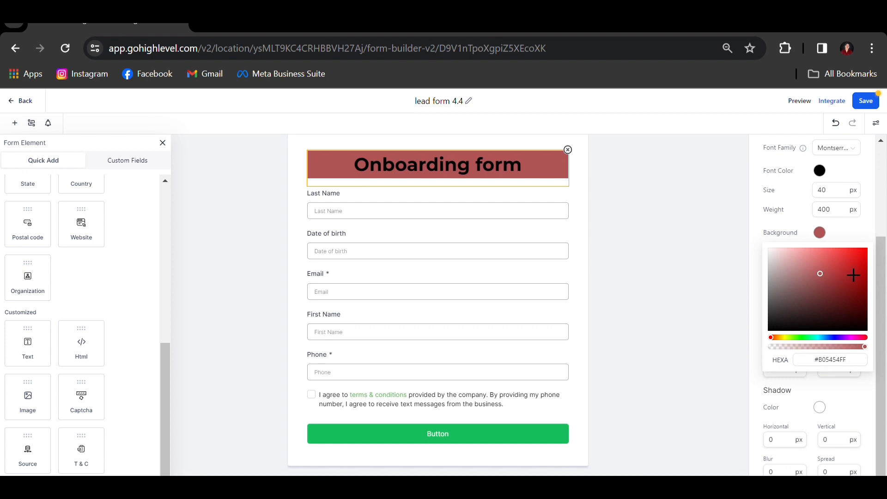
{"action": "left_click", "coordinate": [843, 265]}
{"action": "left_click", "coordinate": [844, 287]}
{"action": "left_click", "coordinate": [838, 303]}
{"action": "left_click", "coordinate": [824, 268]}
{"action": "left_click", "coordinate": [855, 263]}
{"action": "left_click", "coordinate": [819, 338]}
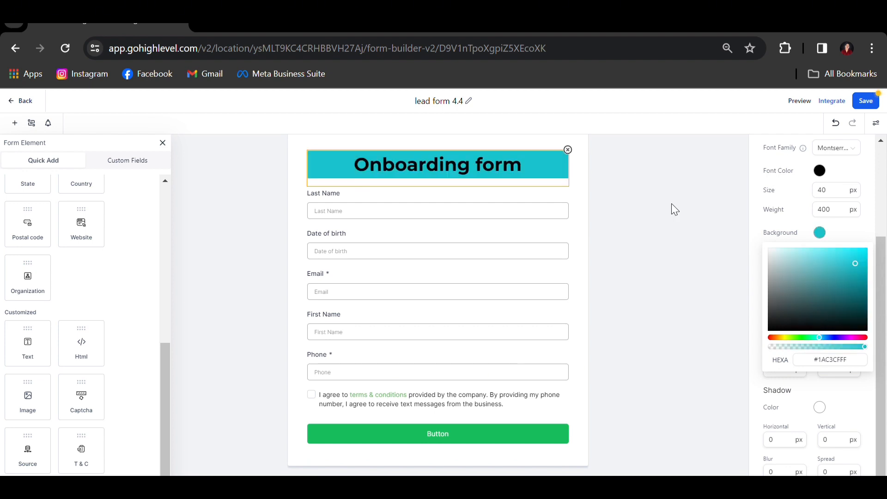
{"action": "scroll", "coordinate": [614, 203], "scroll_direction": "up", "scroll_amount": 1}
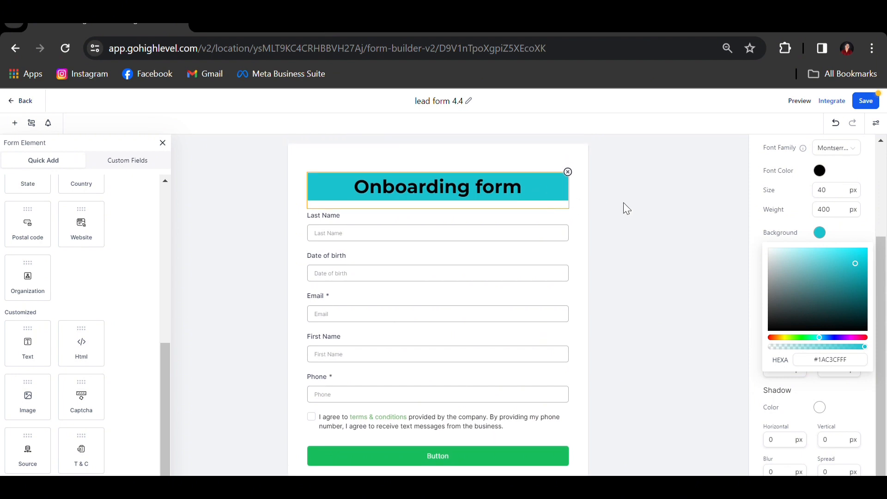
{"action": "left_click", "coordinate": [583, 224]}
Change the text of the form's green button to "Submit"
{"action": "scroll", "coordinate": [446, 437], "scroll_direction": "down", "scroll_amount": 1}
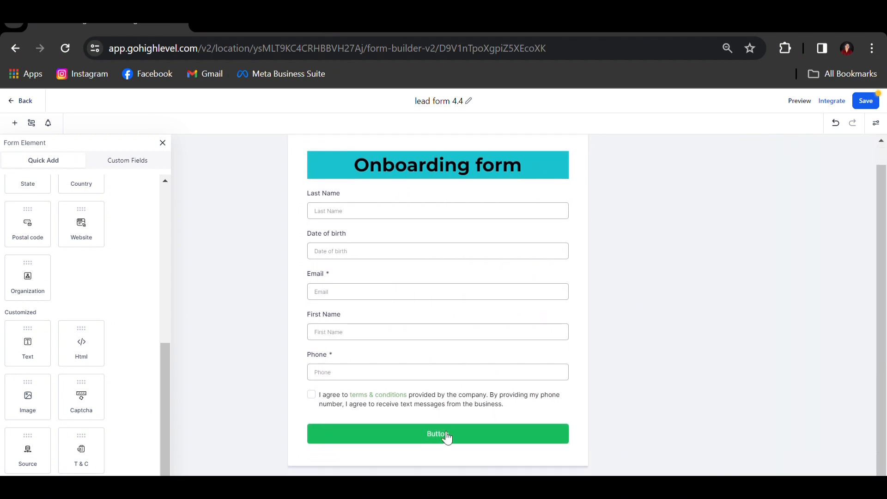
{"action": "left_click", "coordinate": [492, 423]}
{"action": "left_click_drag", "start_coordinate": [762, 215], "coordinate": [782, 222]}
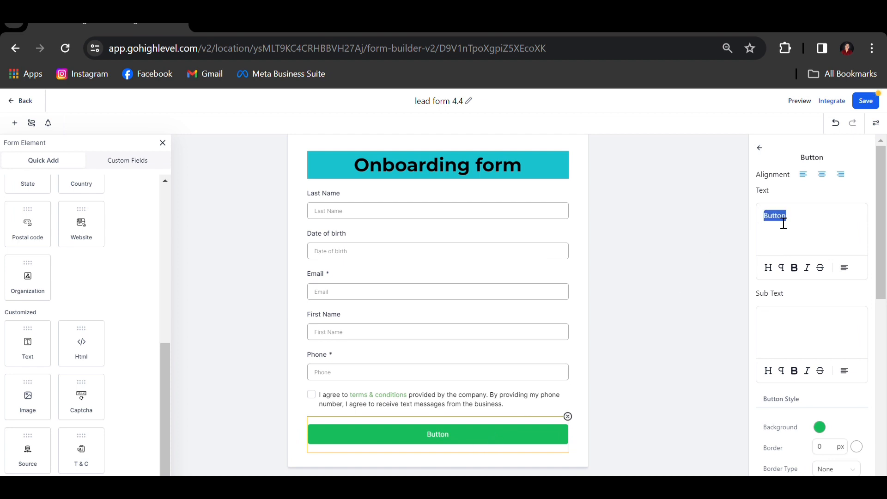
{"action": "type", "text": "SUbmit"}
{"action": "key", "text": "BackSpace"}
{"action": "type", "text": "u"}
Set the Submit button's background to light turquoise, #52E7E2FF, and look over the remaining button style settings
{"action": "left_click", "coordinate": [820, 427]}
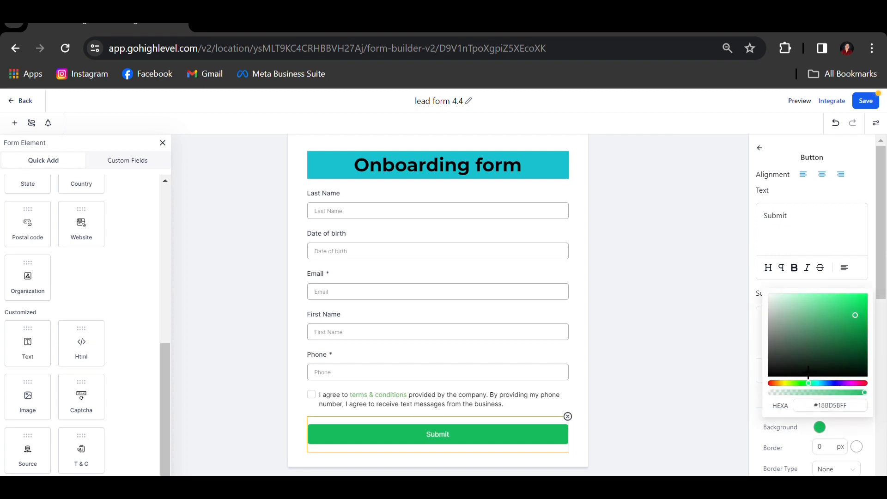
{"action": "left_click", "coordinate": [839, 298]}
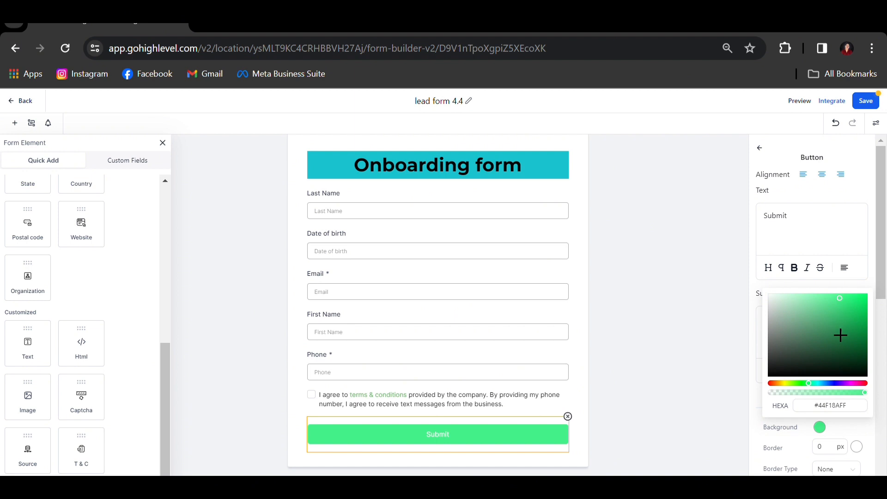
{"action": "left_click", "coordinate": [817, 383]}
{"action": "left_click", "coordinate": [850, 313]}
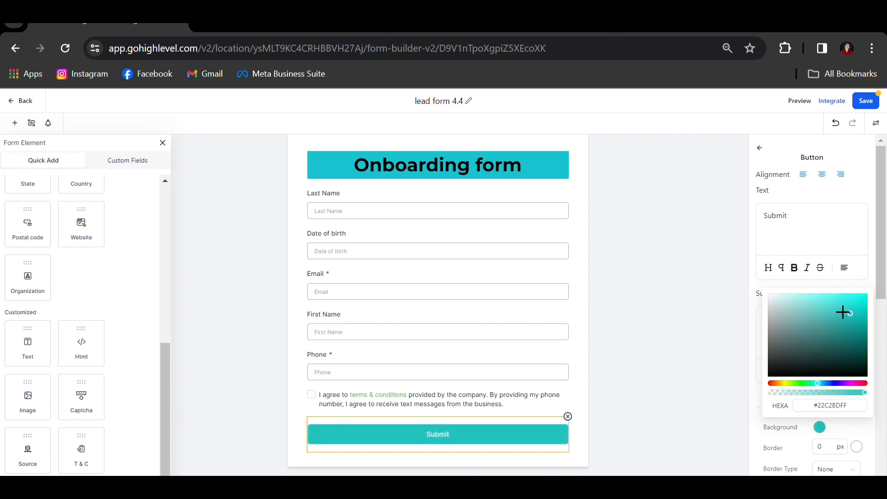
{"action": "left_click", "coordinate": [832, 301]}
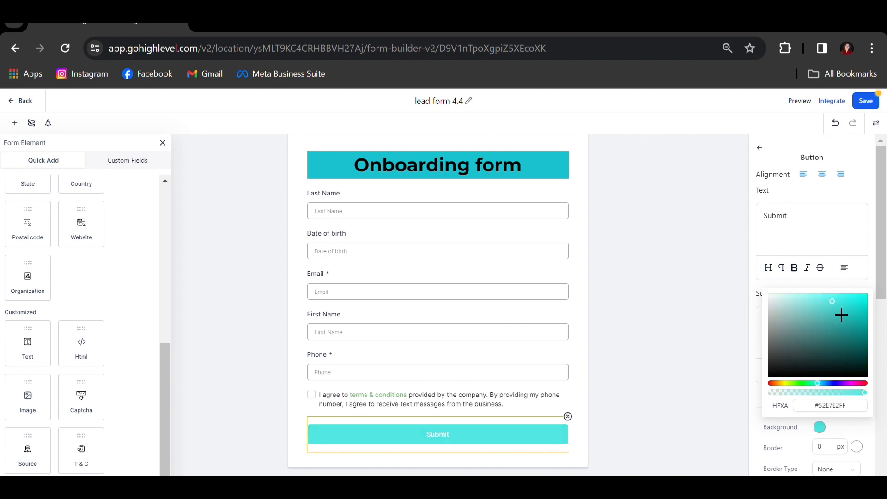
{"action": "left_click", "coordinate": [854, 430]}
{"action": "scroll", "coordinate": [813, 406], "scroll_direction": "down", "scroll_amount": 3}
{"action": "scroll", "coordinate": [788, 341], "scroll_direction": "down", "scroll_amount": 2}
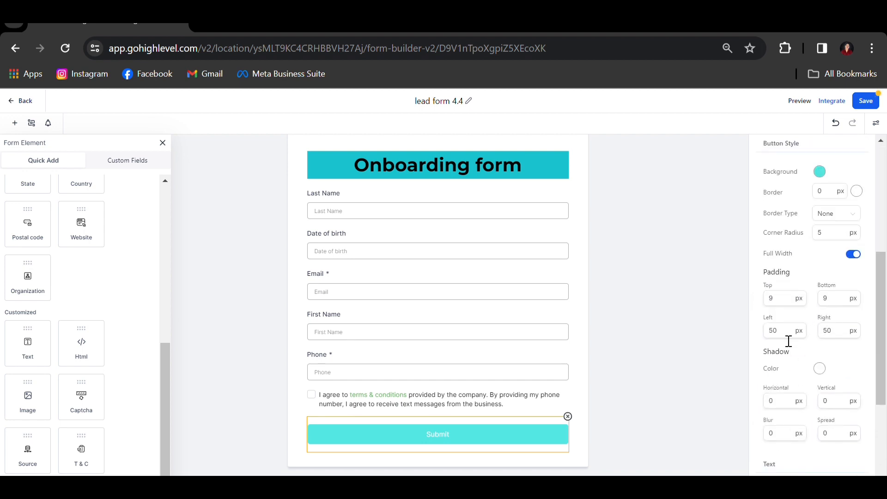
{"action": "scroll", "coordinate": [786, 333], "scroll_direction": "up", "scroll_amount": 6}
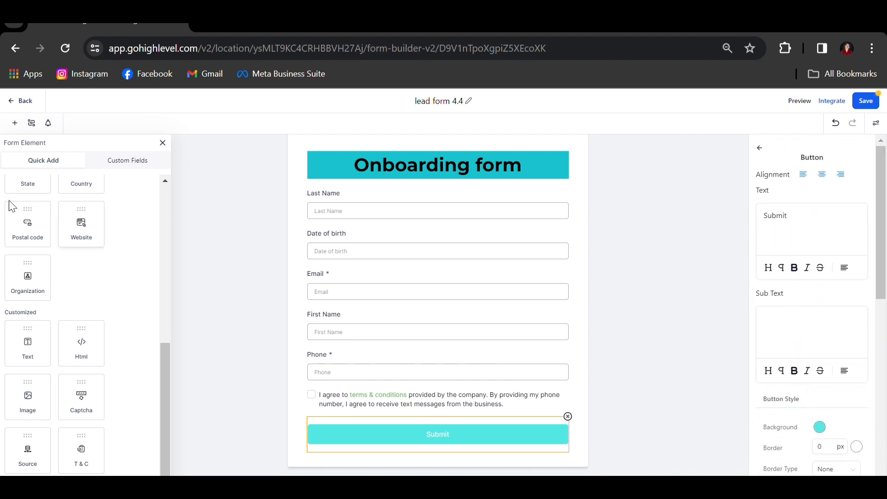
Add the custom field "Are you willing to invest in ___?" between Date of birth and Email, and close the form element list
{"action": "left_click", "coordinate": [128, 162]}
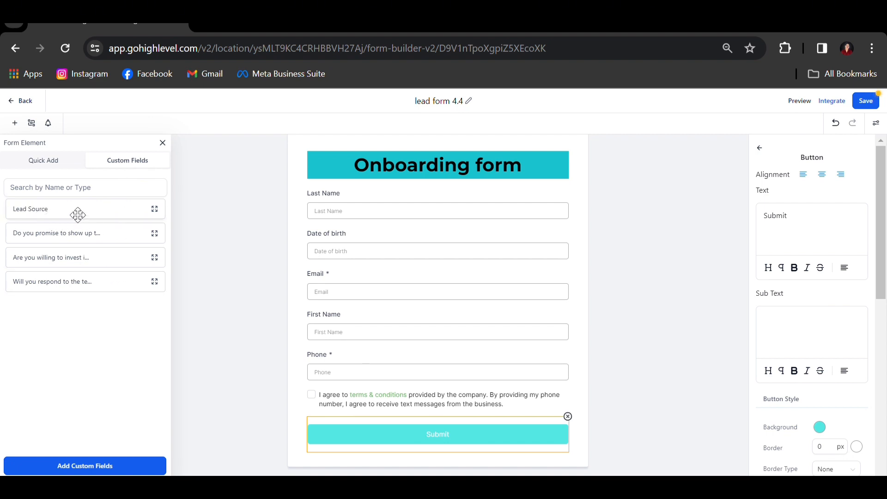
{"action": "left_click_drag", "start_coordinate": [75, 269], "coordinate": [373, 287]}
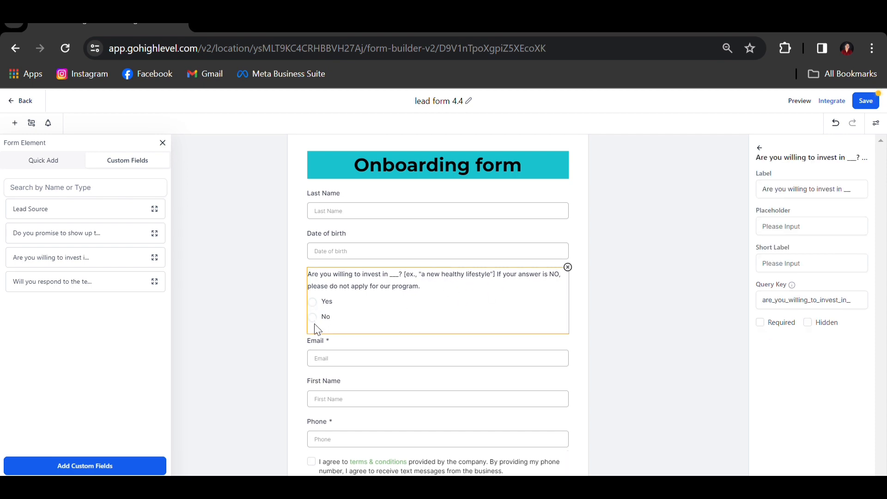
{"action": "left_click", "coordinate": [318, 312]}
{"action": "left_click", "coordinate": [593, 278]}
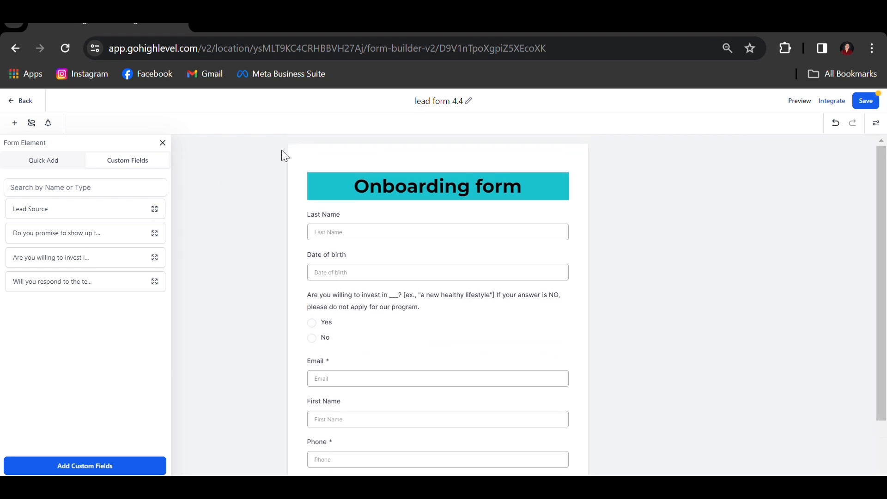
{"action": "left_click", "coordinate": [163, 143]}
Open the form's integration settings and review the embed layout types
{"action": "left_click", "coordinate": [840, 103]}
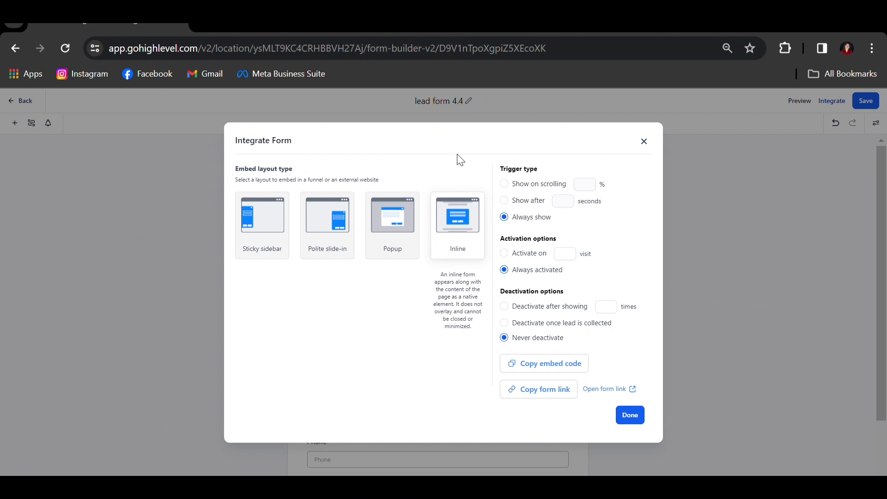
{"action": "mouse_move", "coordinate": [404, 254]}
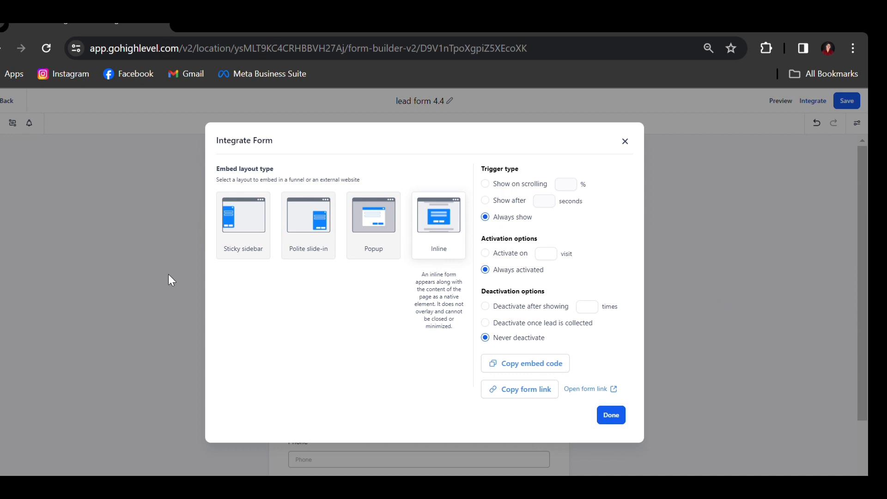
{"action": "mouse_move", "coordinate": [225, 244]}
Try triggering the form after 10 seconds and restore the Always show option
{"action": "left_click", "coordinate": [492, 203]}
{"action": "left_click", "coordinate": [544, 204]}
{"action": "type", "text": "10"}
{"action": "left_click", "coordinate": [486, 221]}
Try activating the form on visit 3 and restore the Always activated option
{"action": "left_click", "coordinate": [496, 260]}
{"action": "left_click", "coordinate": [550, 255]}
{"action": "type", "text": "3"}
{"action": "left_click", "coordinate": [488, 272]}
Try deactivating the form after showing 3 times and once a lead is collected, and restore Never deactivate
{"action": "left_click", "coordinate": [486, 307]}
{"action": "type", "text": "3"}
{"action": "left_click", "coordinate": [487, 324]}
{"action": "left_click", "coordinate": [487, 342]}
Copy the form link, open it in another browser tab and check the live form down to its Submit button
{"action": "left_click", "coordinate": [537, 393]}
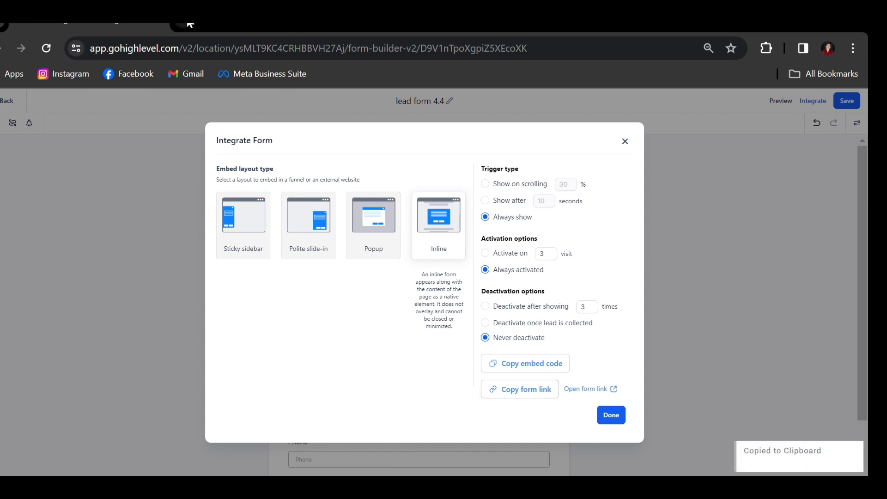
{"action": "left_click", "coordinate": [187, 26]}
{"action": "key", "text": "ctrl+v"}
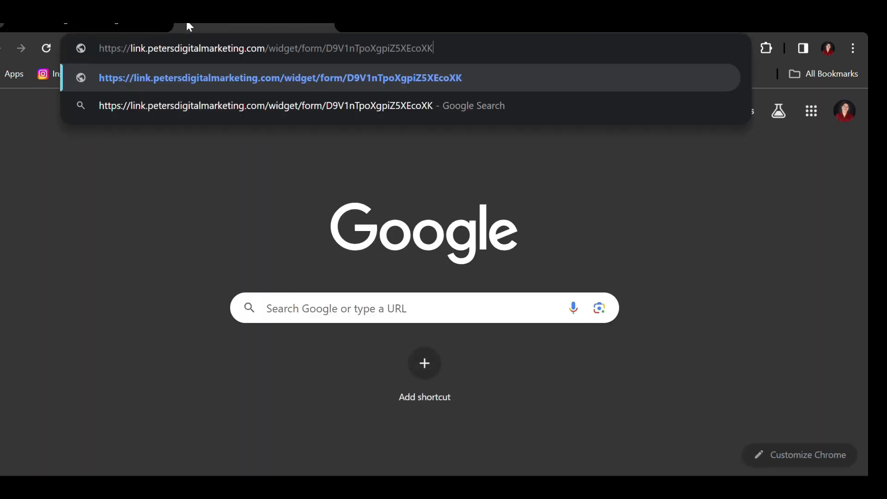
{"action": "key", "text": "Return"}
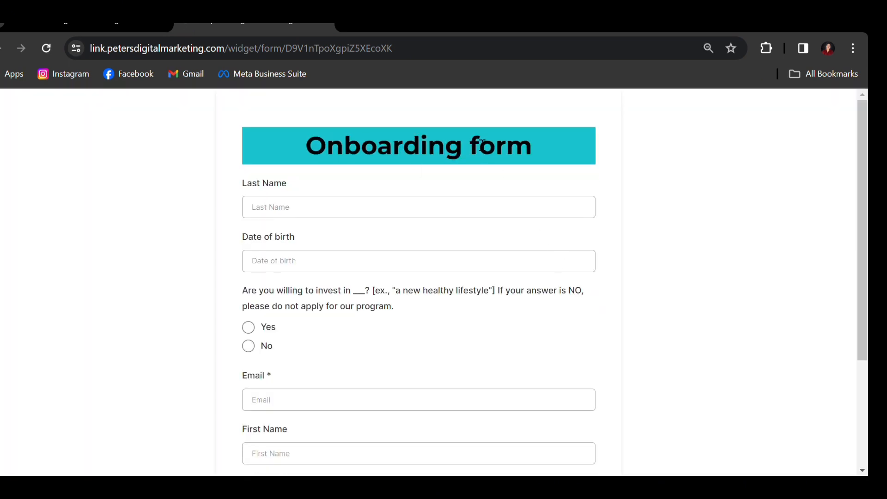
{"action": "scroll", "coordinate": [542, 329], "scroll_direction": "down", "scroll_amount": 3}
{"action": "scroll", "coordinate": [552, 335], "scroll_direction": "up", "scroll_amount": 3}
{"action": "scroll", "coordinate": [552, 334], "scroll_direction": "down", "scroll_amount": 3}
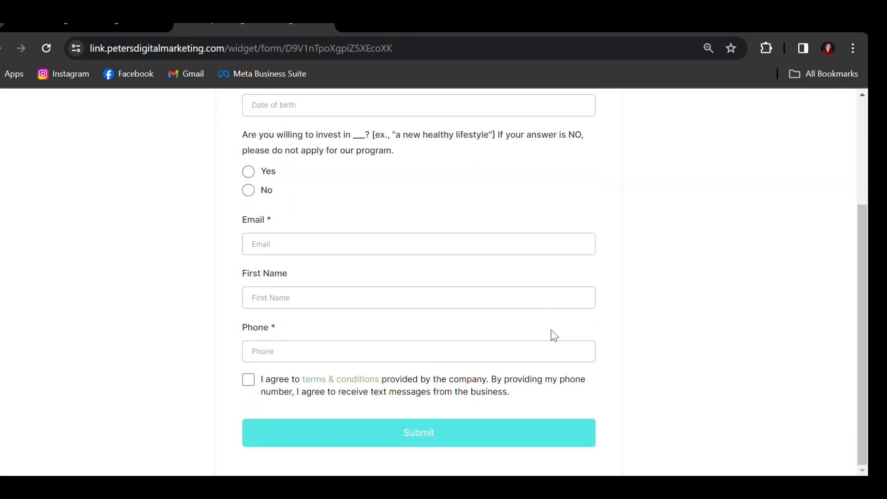
{"action": "scroll", "coordinate": [554, 336], "scroll_direction": "up", "scroll_amount": 3}
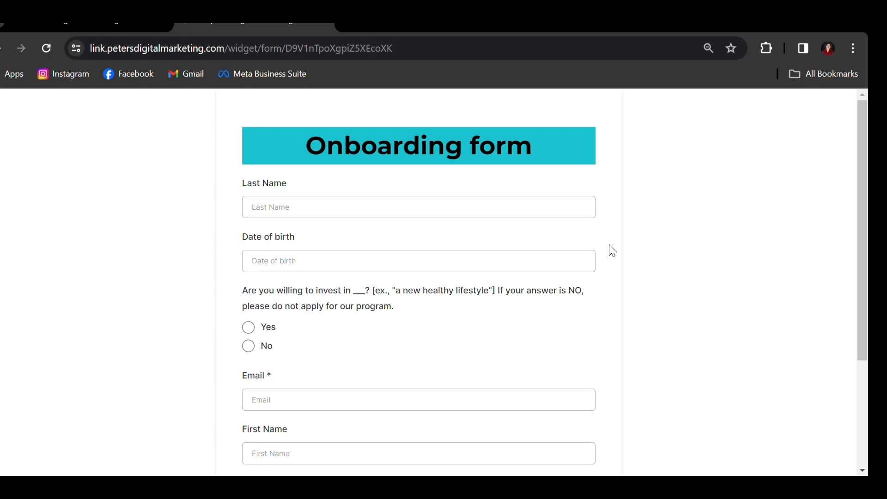
Return to the form builder, choose Popup as the embed layout type, and save the form
{"action": "left_click", "coordinate": [88, 24]}
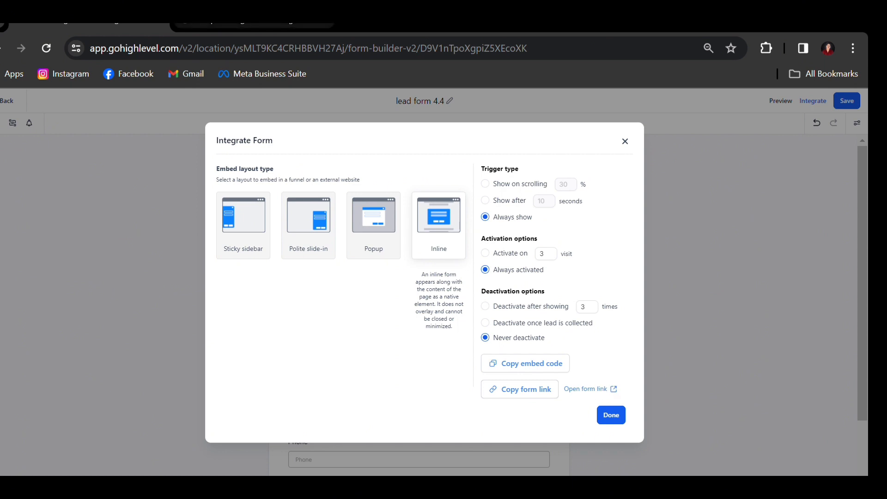
{"action": "left_click", "coordinate": [261, 23]}
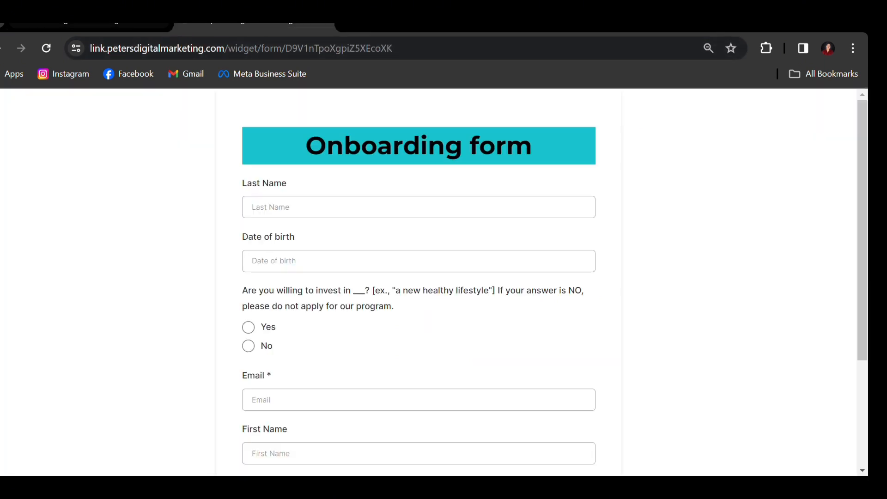
{"action": "left_click", "coordinate": [102, 23]}
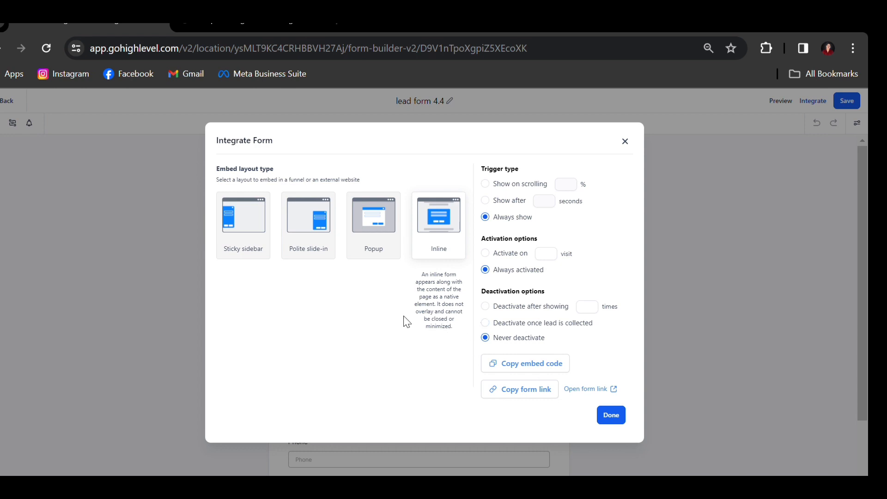
{"action": "left_click", "coordinate": [376, 246]}
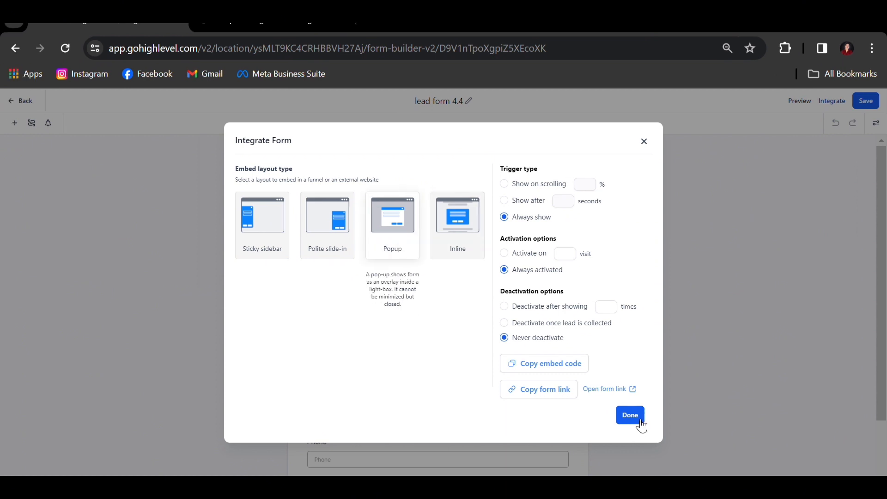
{"action": "left_click", "coordinate": [640, 423]}
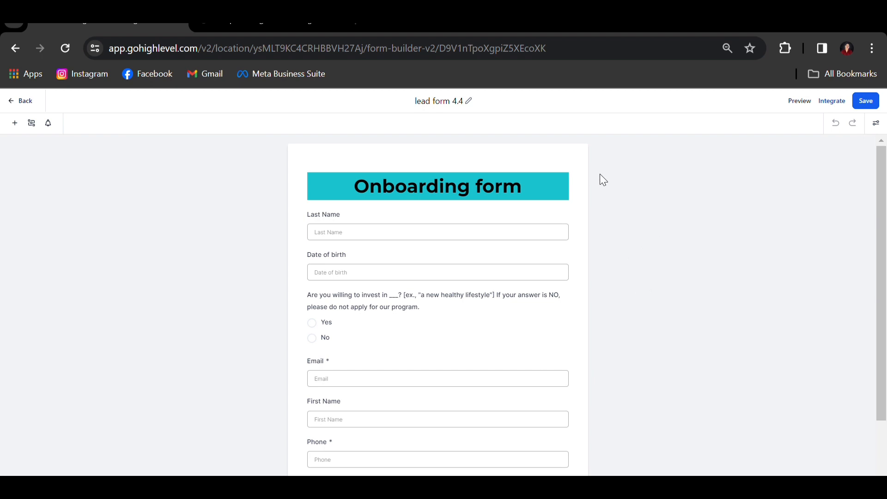
{"action": "left_click", "coordinate": [872, 109]}
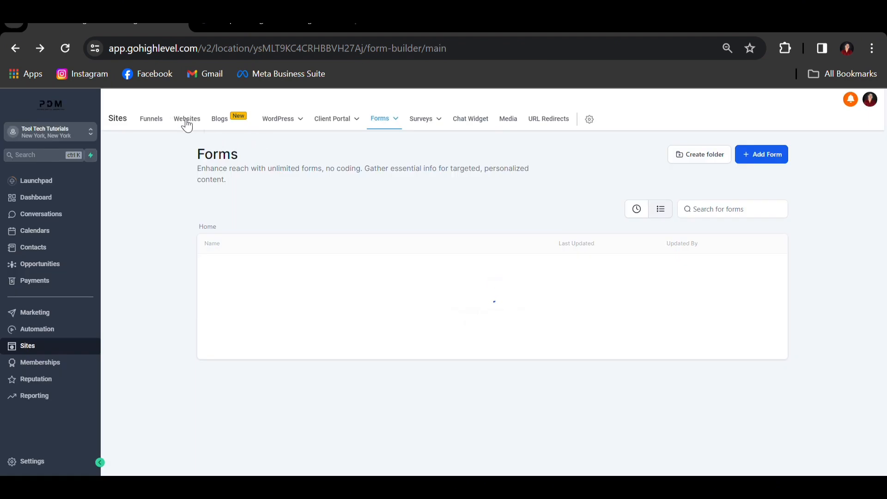
Open the Tool Tech Tutorials page of the Express Marketing website for editing
{"action": "left_click", "coordinate": [189, 122]}
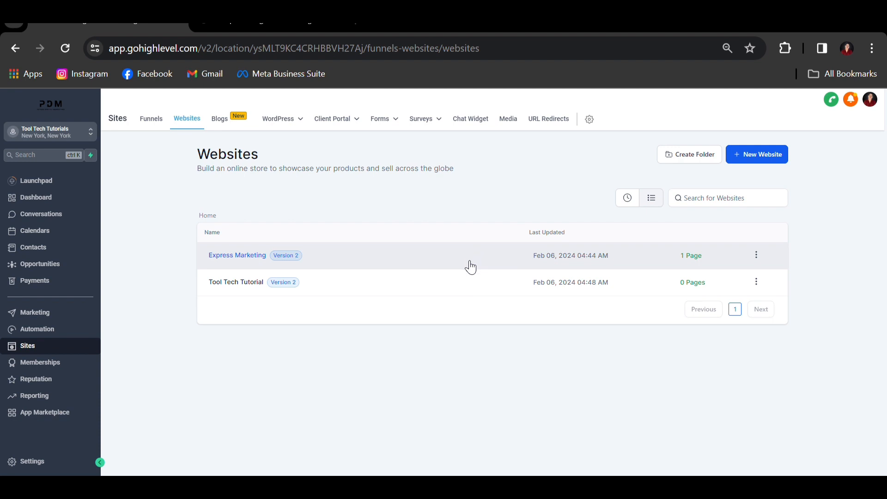
{"action": "left_click", "coordinate": [470, 268]}
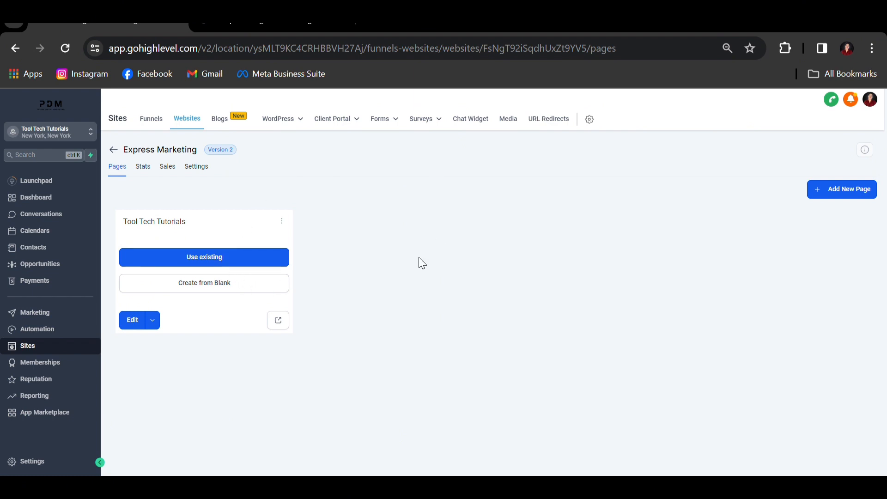
{"action": "left_click", "coordinate": [142, 322]}
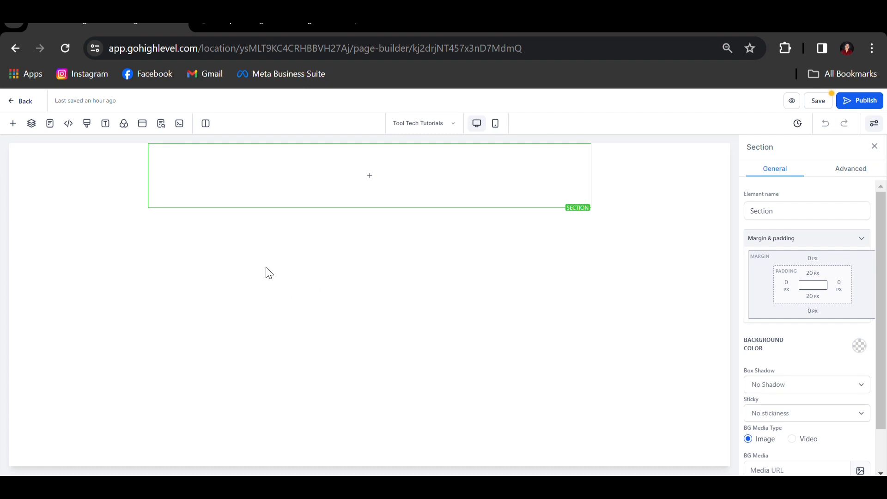
Look through the row layouts and page elements available for the empty section
{"action": "mouse_move", "coordinate": [279, 169]}
{"action": "left_click", "coordinate": [372, 177]}
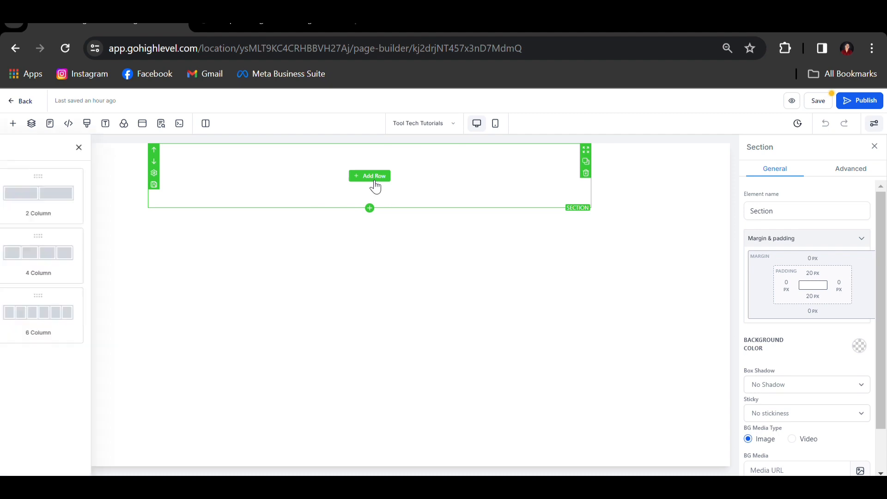
{"action": "left_click", "coordinate": [19, 129]}
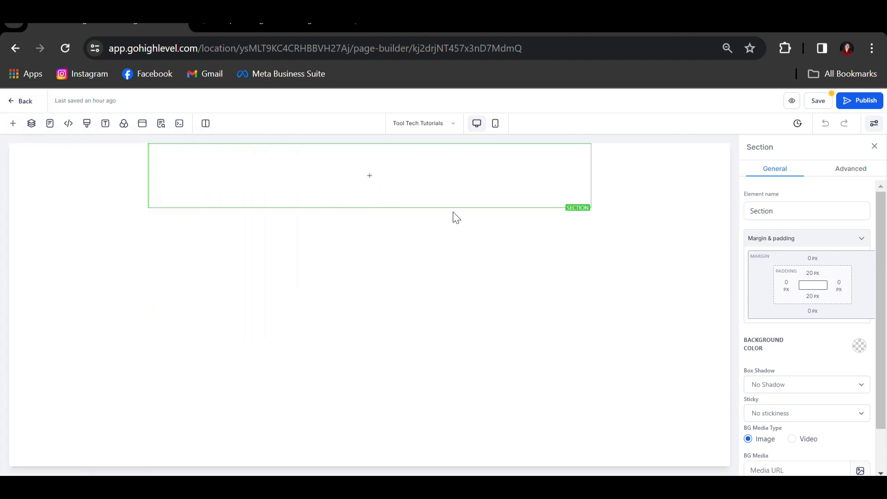
{"action": "left_click", "coordinate": [21, 132]}
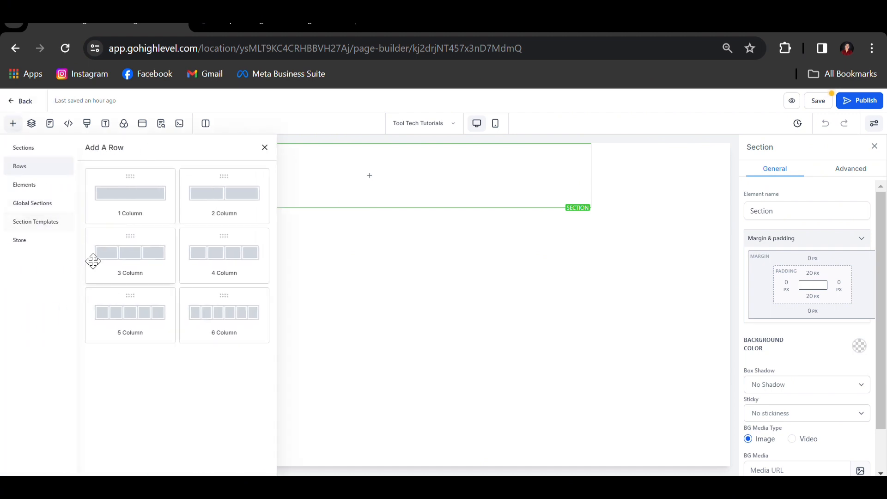
{"action": "left_click", "coordinate": [58, 187]}
{"action": "scroll", "coordinate": [163, 309], "scroll_direction": "down", "scroll_amount": 5}
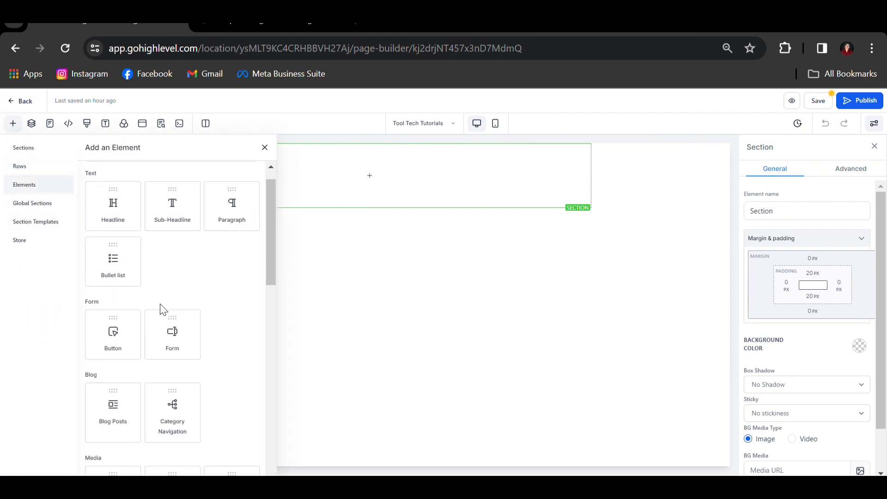
{"action": "scroll", "coordinate": [171, 402], "scroll_direction": "up", "scroll_amount": 5}
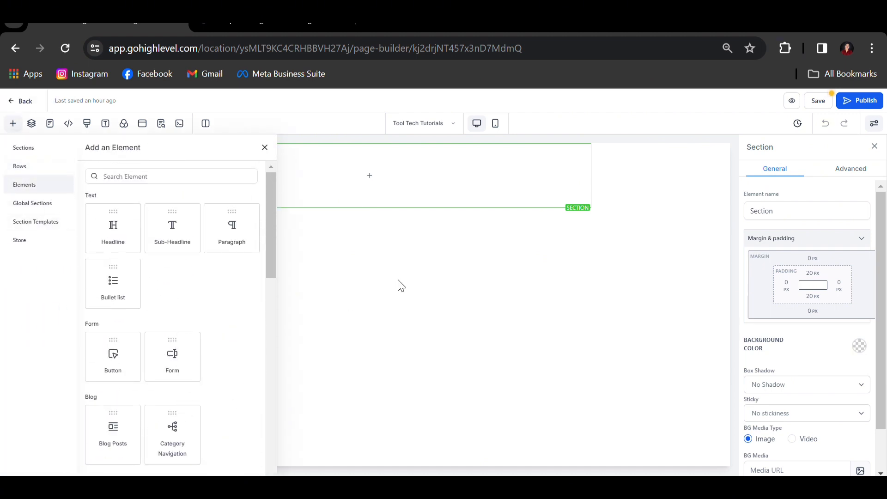
{"action": "left_click", "coordinate": [265, 148]}
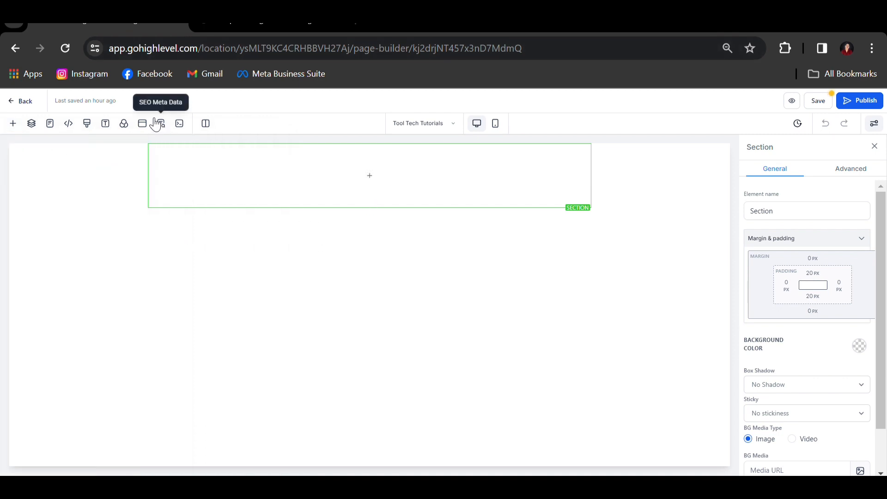
Open the page's popup for editing and add a one-column row to it
{"action": "left_click", "coordinate": [146, 123]}
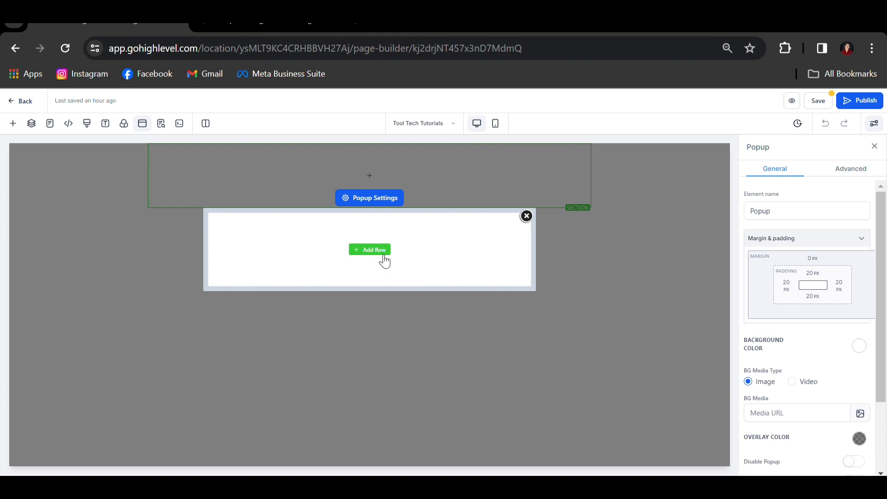
{"action": "left_click", "coordinate": [382, 259]}
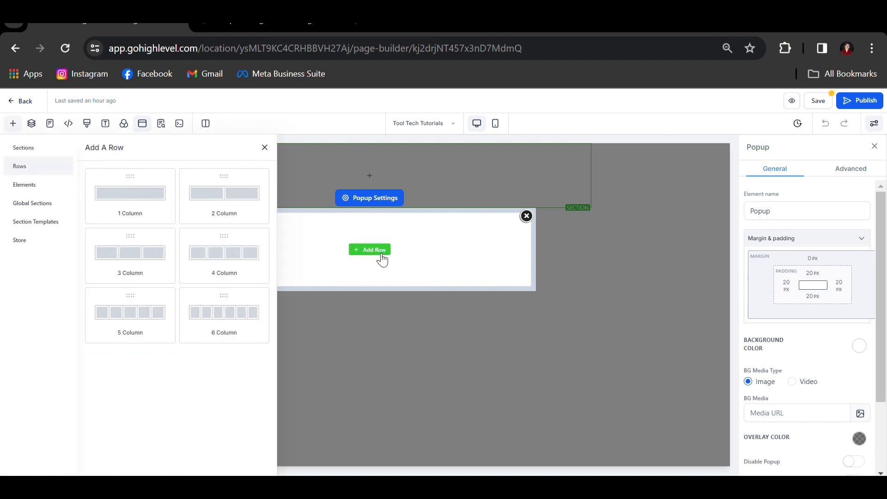
{"action": "left_click", "coordinate": [143, 206]}
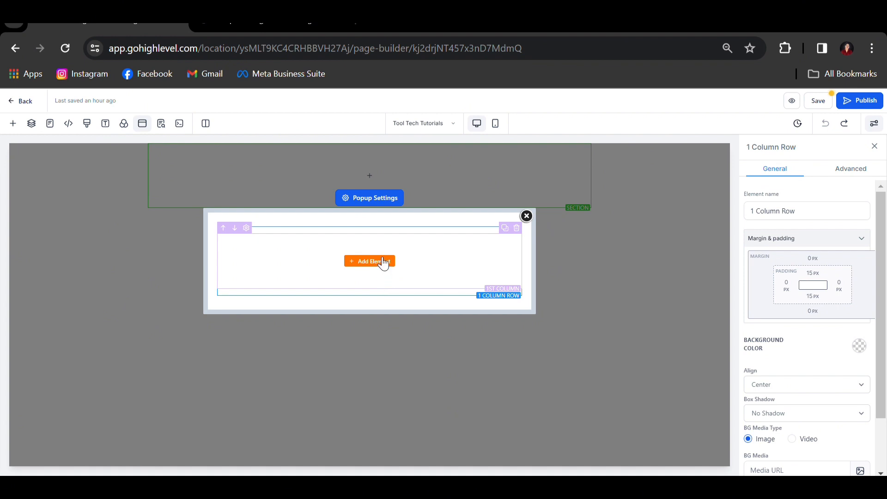
Add a Form element to the popup's column and choose lead form 4.4 as its form
{"action": "left_click", "coordinate": [381, 262]}
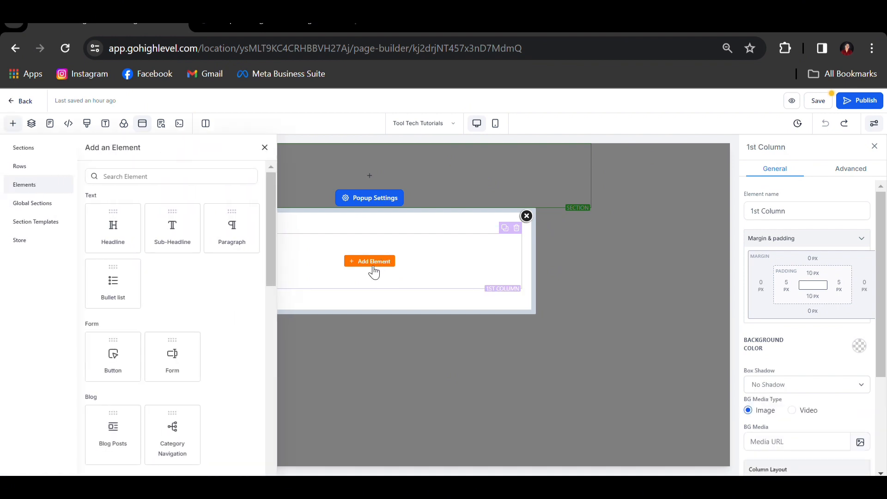
{"action": "scroll", "coordinate": [217, 261], "scroll_direction": "down", "scroll_amount": 2}
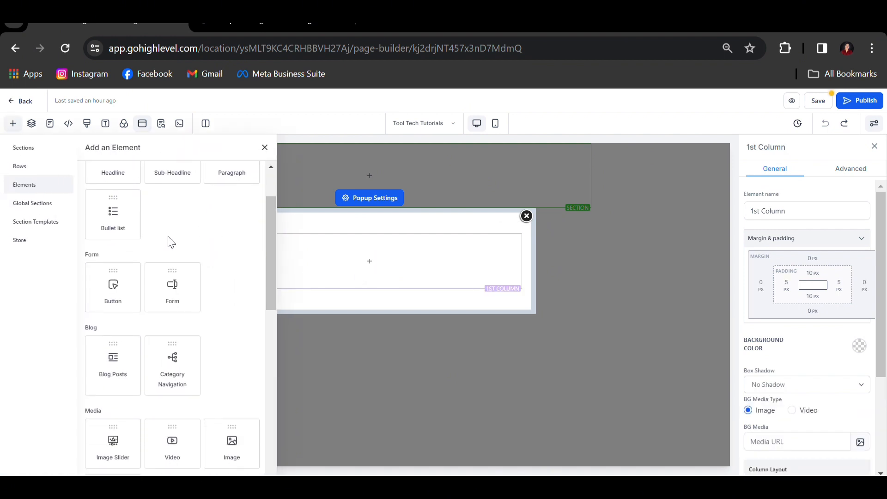
{"action": "left_click", "coordinate": [195, 302]}
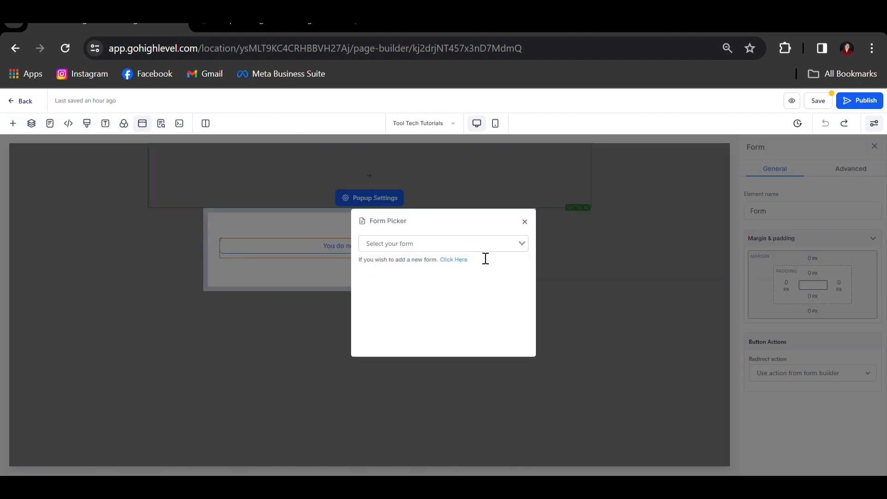
{"action": "left_click", "coordinate": [517, 252]}
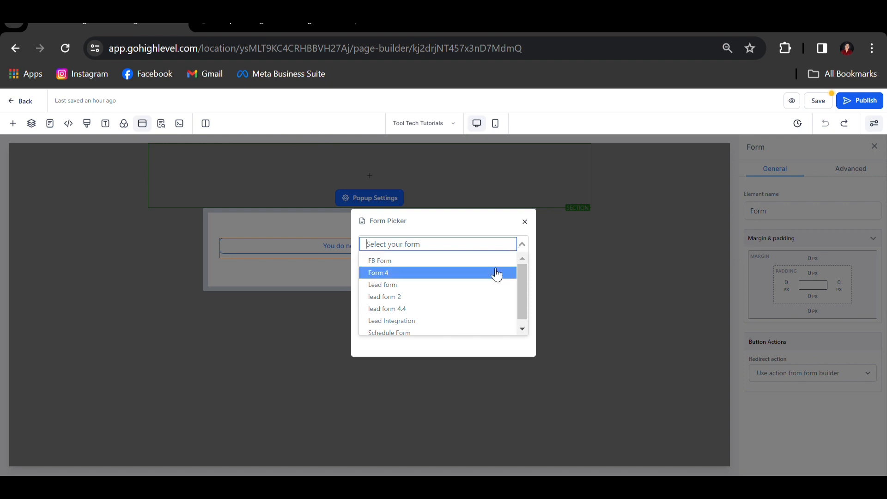
{"action": "left_click", "coordinate": [481, 309]}
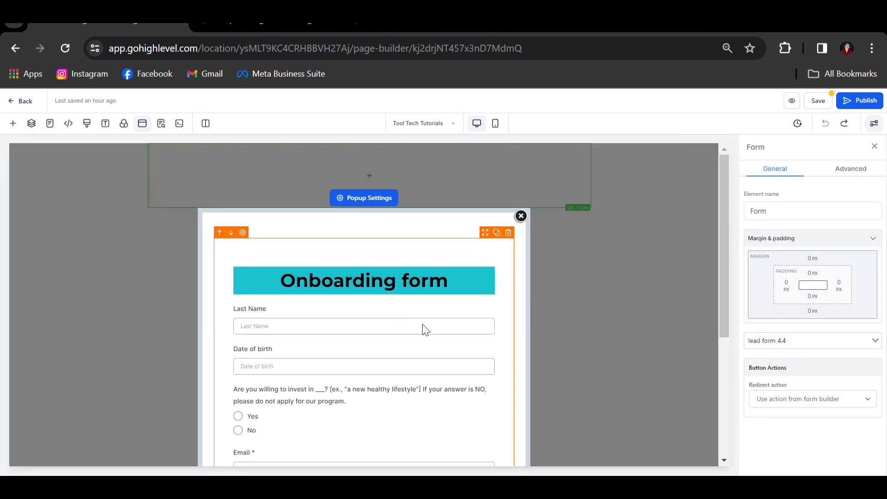
Check the form embedded in the popup from its heading down to the Submit button
{"action": "scroll", "coordinate": [426, 330], "scroll_direction": "down", "scroll_amount": 3}
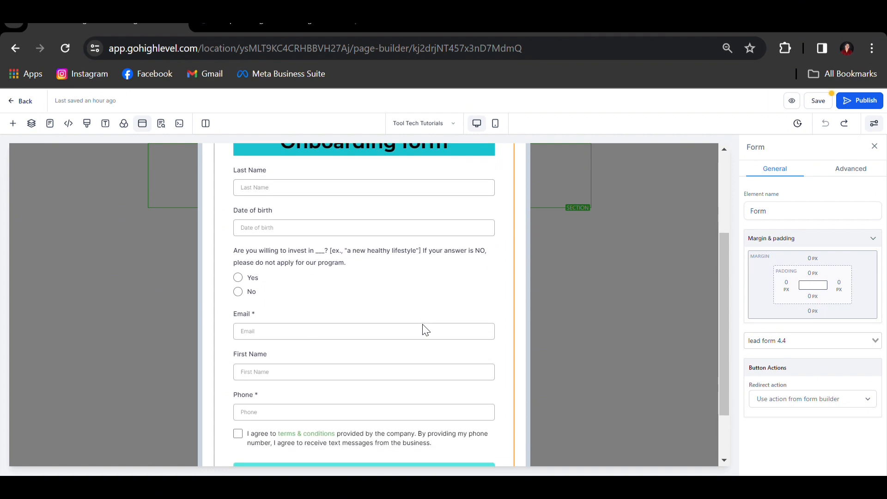
{"action": "scroll", "coordinate": [425, 330], "scroll_direction": "up", "scroll_amount": 3}
{"action": "scroll", "coordinate": [426, 330], "scroll_direction": "down", "scroll_amount": 3}
{"action": "key", "text": "ctrl+minus"}
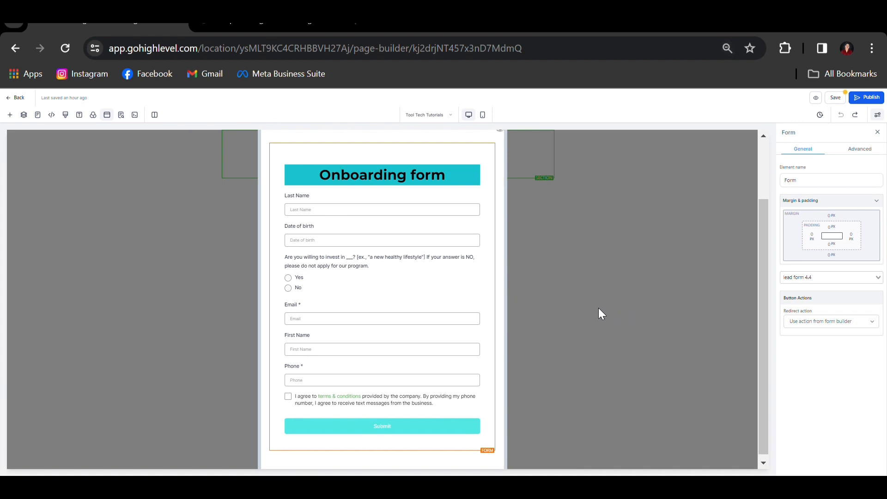
{"action": "scroll", "coordinate": [599, 309], "scroll_direction": "up", "scroll_amount": 2}
{"action": "scroll", "coordinate": [576, 266], "scroll_direction": "down", "scroll_amount": 2}
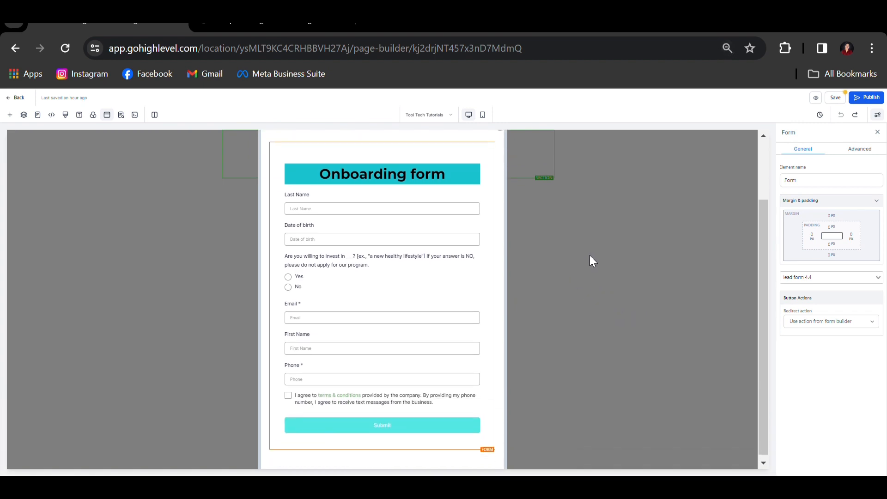
{"action": "scroll", "coordinate": [599, 255], "scroll_direction": "up", "scroll_amount": 2}
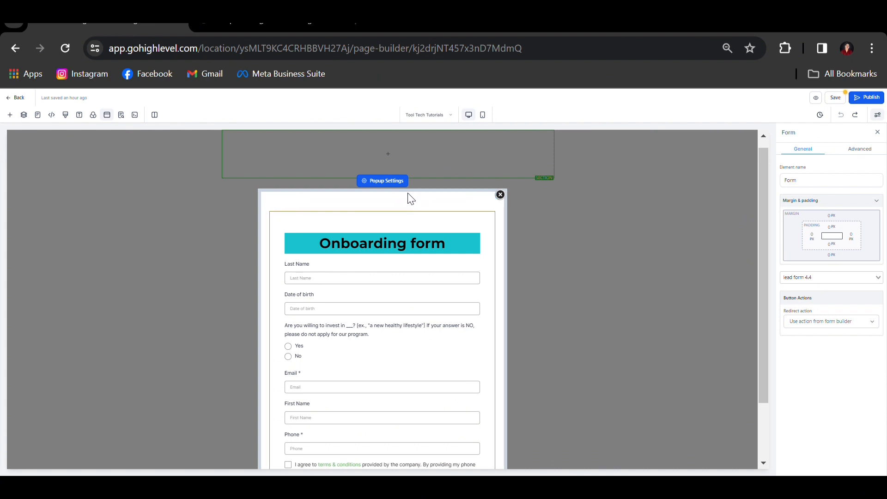
Set the top padding of the popup's one-column row to 0 px
{"action": "left_click", "coordinate": [443, 206]}
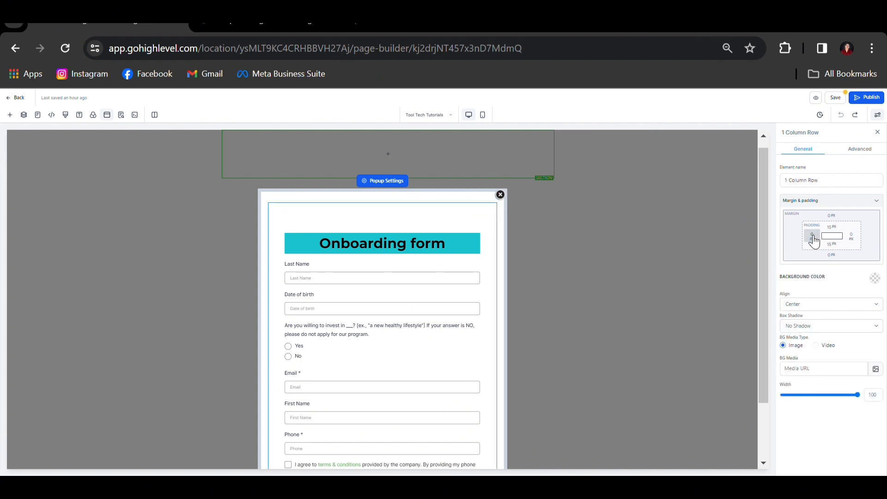
{"action": "left_click", "coordinate": [832, 227]}
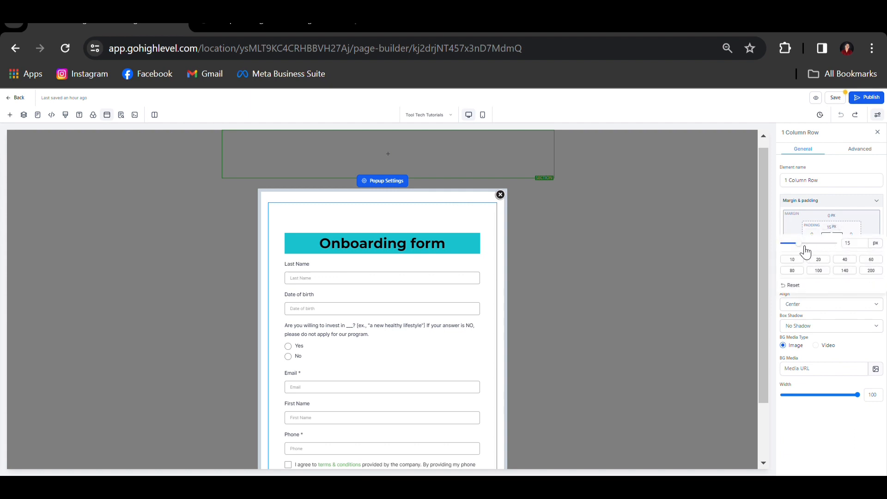
{"action": "left_click_drag", "start_coordinate": [791, 244], "coordinate": [773, 252]}
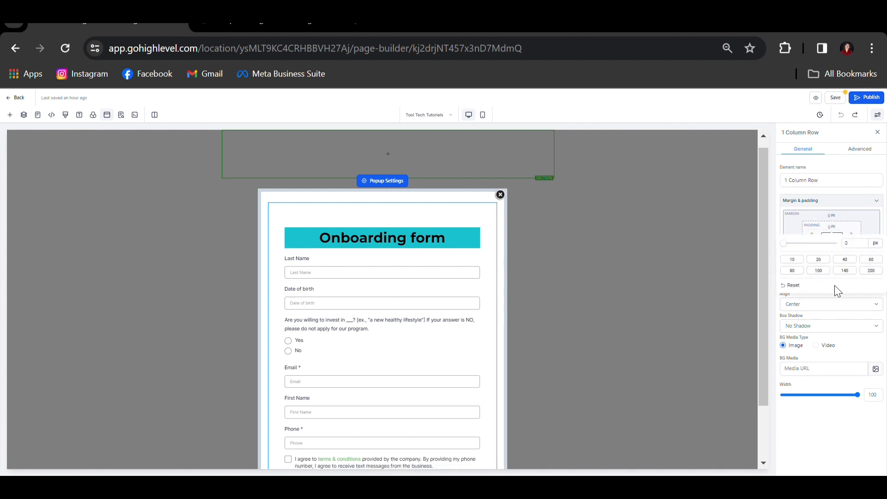
{"action": "left_click", "coordinate": [831, 427]}
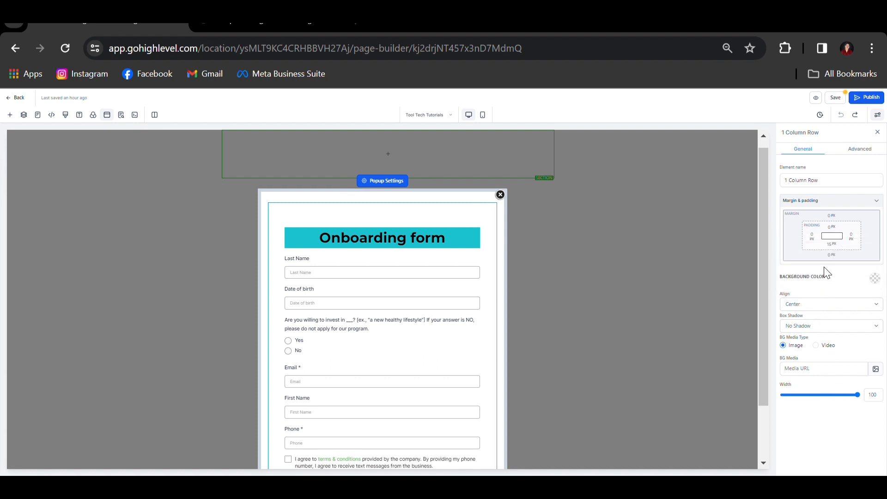
Try blue as the row's background color, and settle on light teal
{"action": "left_click", "coordinate": [875, 278]}
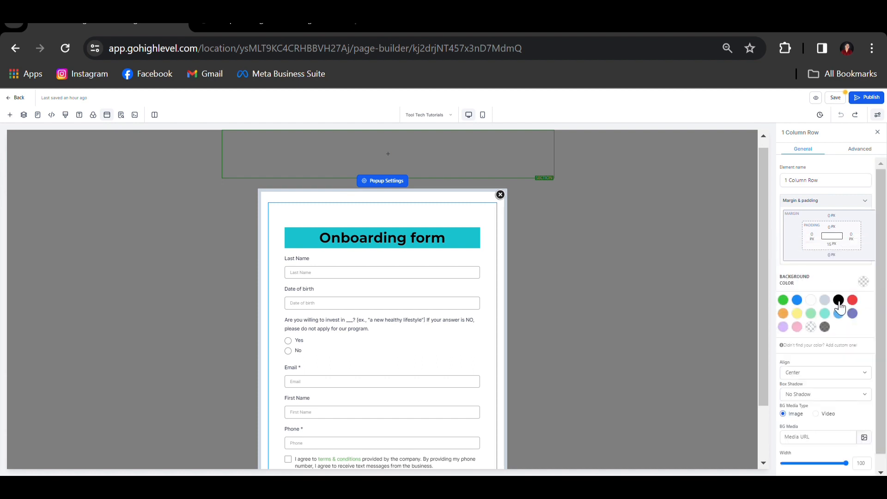
{"action": "left_click", "coordinate": [801, 301]}
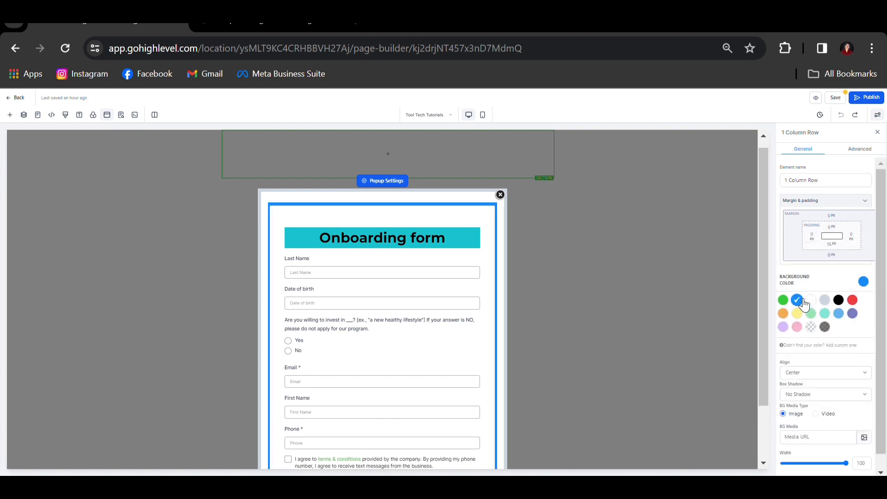
{"action": "left_click", "coordinate": [827, 314]}
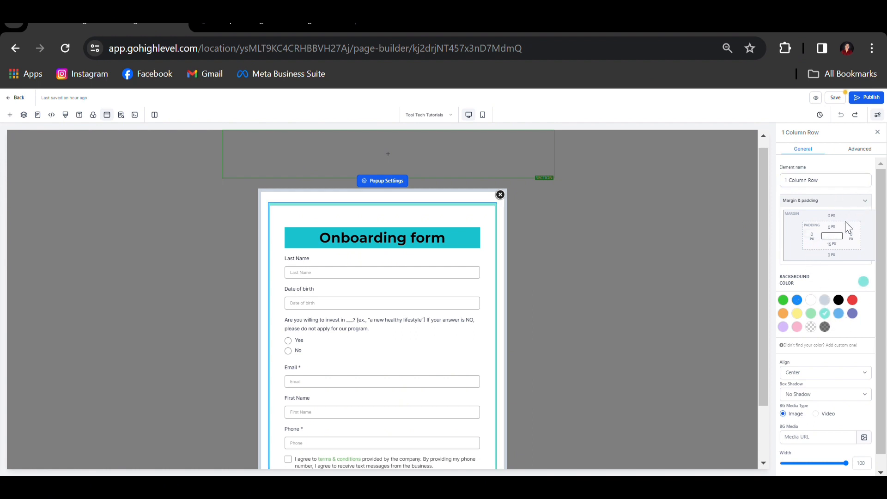
Set the bottom padding of the popup's one-column row to 0 px
{"action": "left_click", "coordinate": [832, 245]}
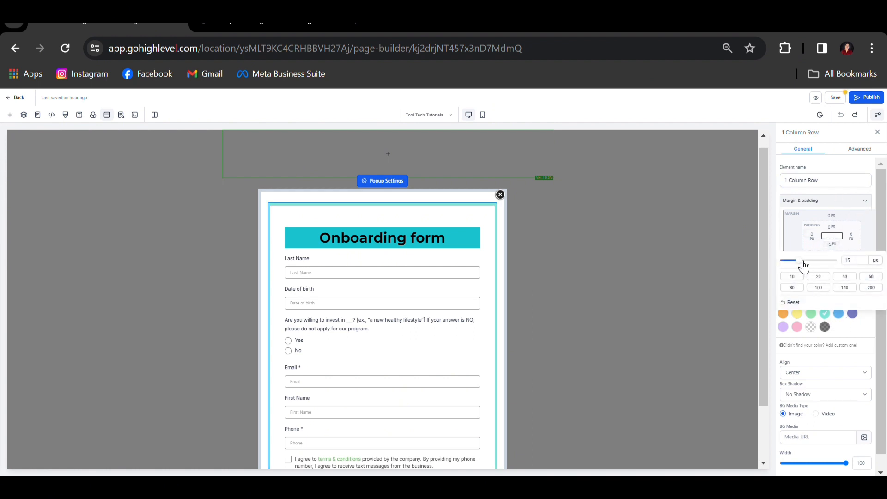
{"action": "left_click_drag", "start_coordinate": [803, 266], "coordinate": [780, 262]}
{"action": "scroll", "coordinate": [469, 239], "scroll_direction": "down", "scroll_amount": 2}
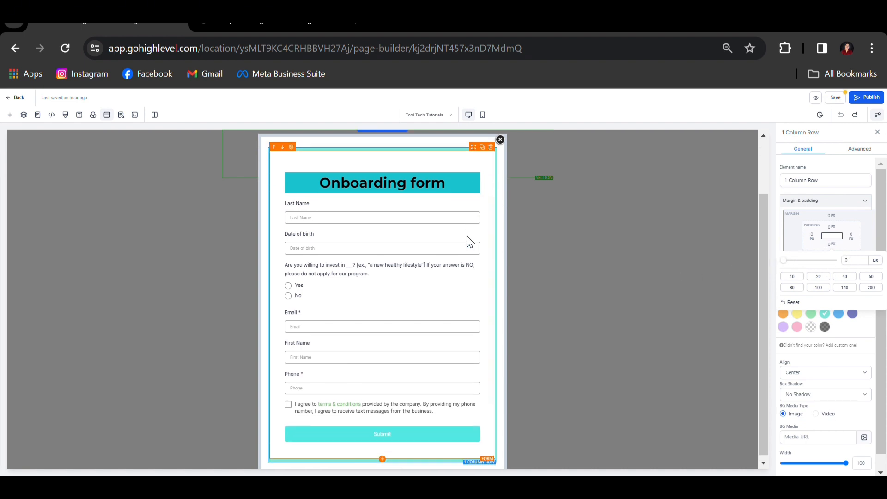
{"action": "left_click", "coordinate": [258, 399]}
{"action": "scroll", "coordinate": [647, 299], "scroll_direction": "up", "scroll_amount": 2}
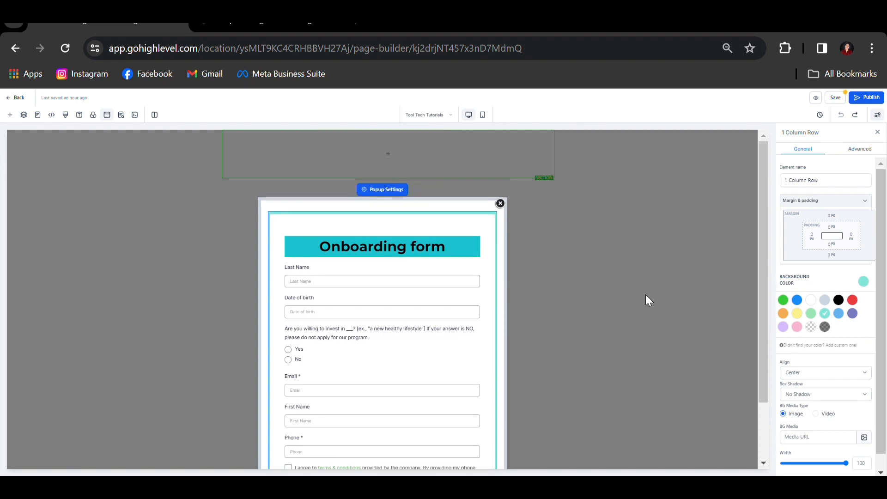
Give the row a solid 2px black bottom border, check it around the form, and save the page
{"action": "scroll", "coordinate": [588, 214], "scroll_direction": "down", "scroll_amount": 2}
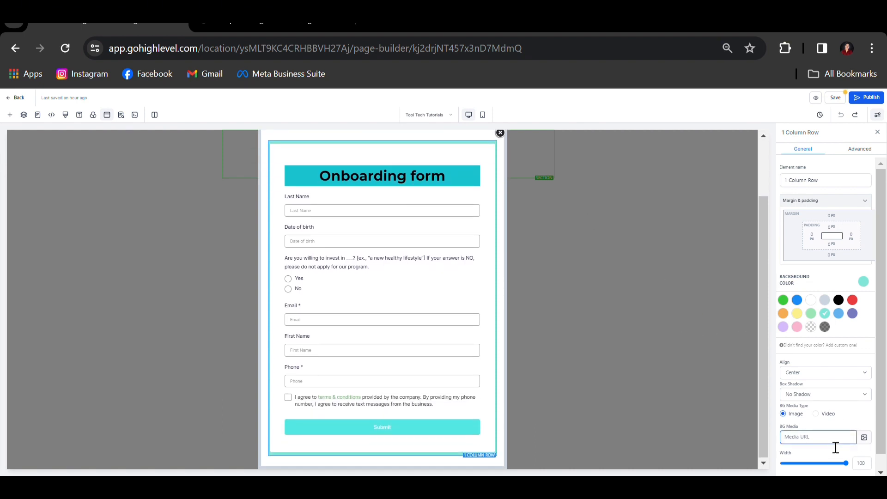
{"action": "scroll", "coordinate": [814, 401], "scroll_direction": "down", "scroll_amount": 1}
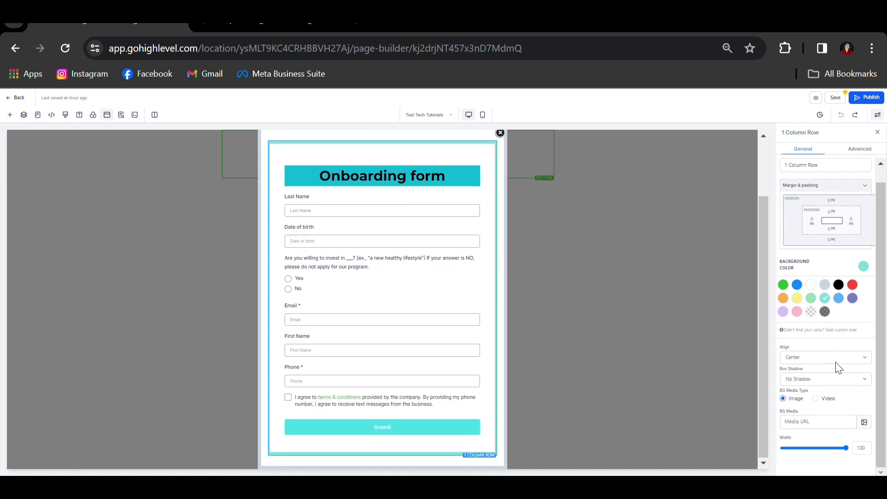
{"action": "scroll", "coordinate": [832, 367], "scroll_direction": "up", "scroll_amount": 1}
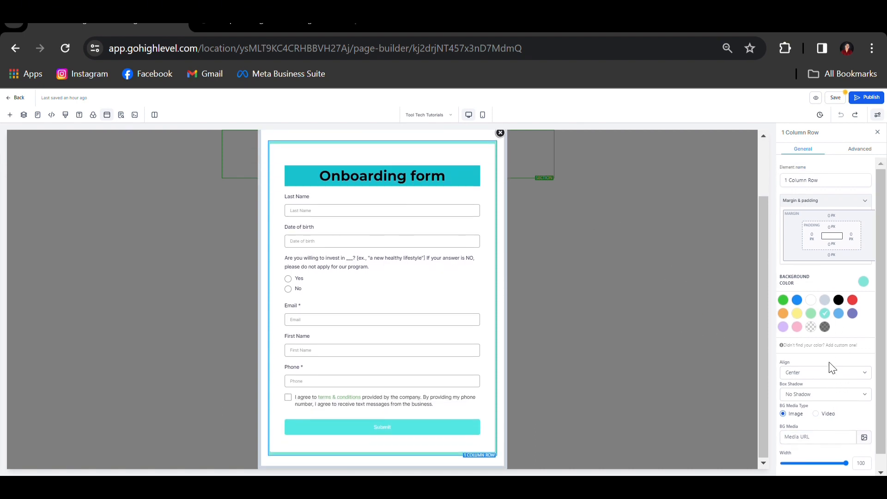
{"action": "left_click", "coordinate": [868, 151]}
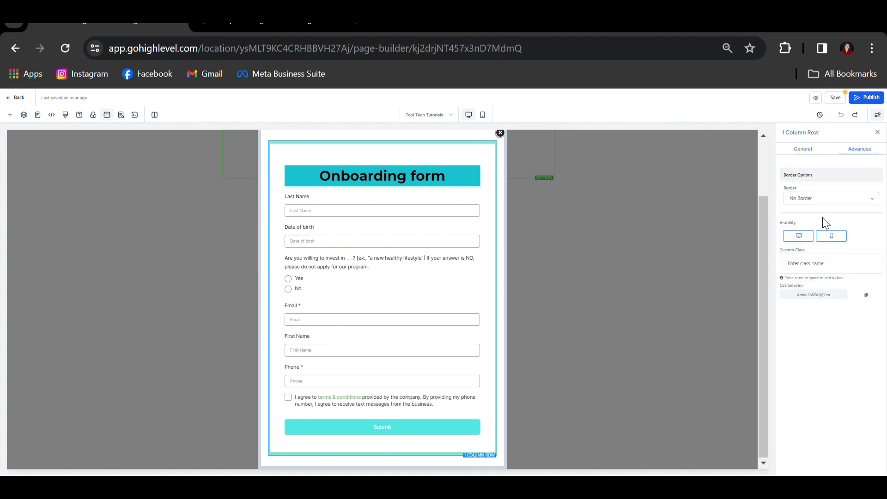
{"action": "scroll", "coordinate": [466, 354], "scroll_direction": "down", "scroll_amount": 1}
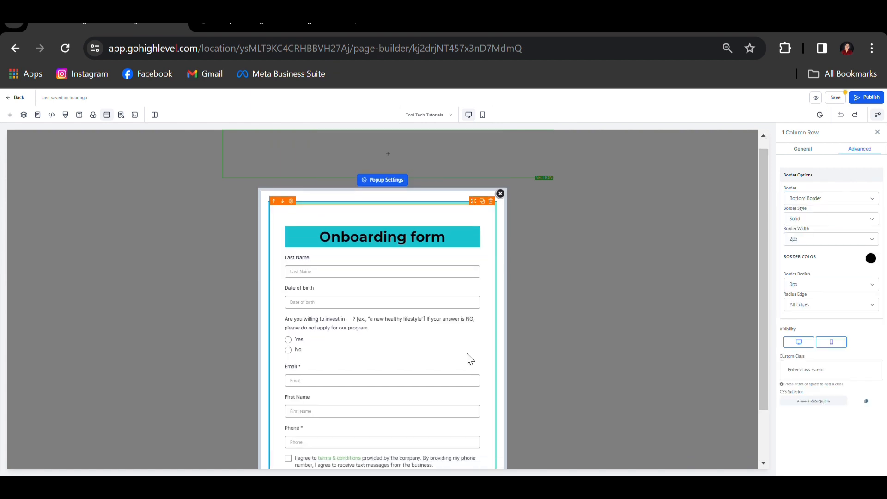
{"action": "scroll", "coordinate": [470, 359], "scroll_direction": "down", "scroll_amount": 2}
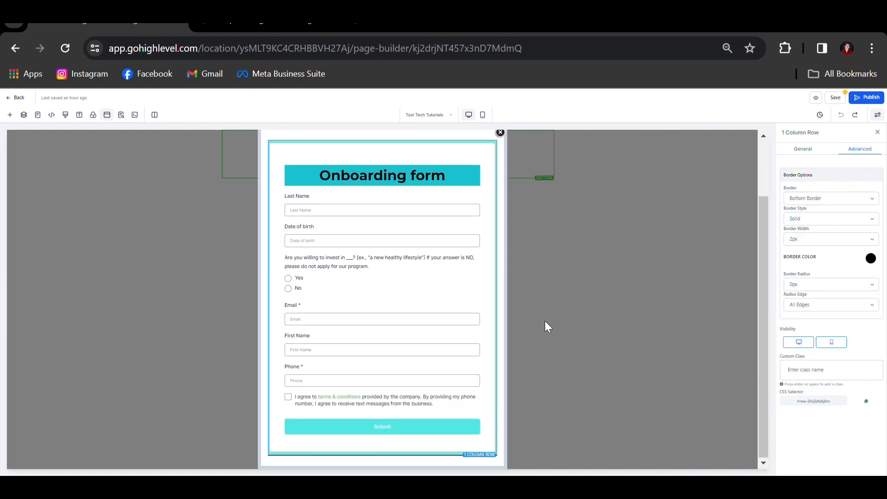
{"action": "scroll", "coordinate": [545, 321], "scroll_direction": "up", "scroll_amount": 2}
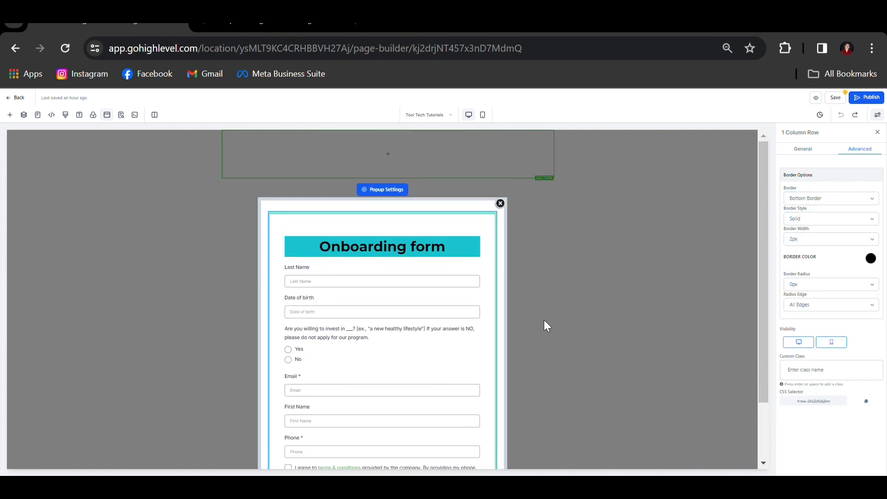
{"action": "scroll", "coordinate": [520, 328], "scroll_direction": "down", "scroll_amount": 2}
{"action": "left_click", "coordinate": [842, 98]}
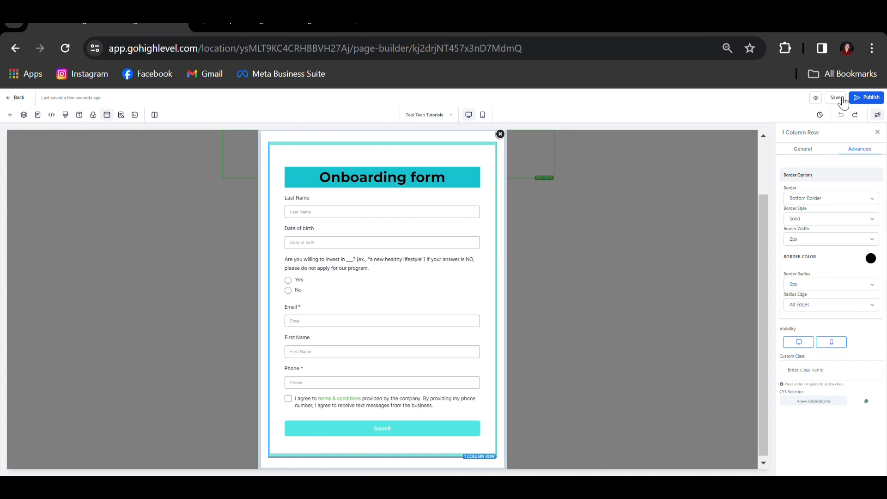